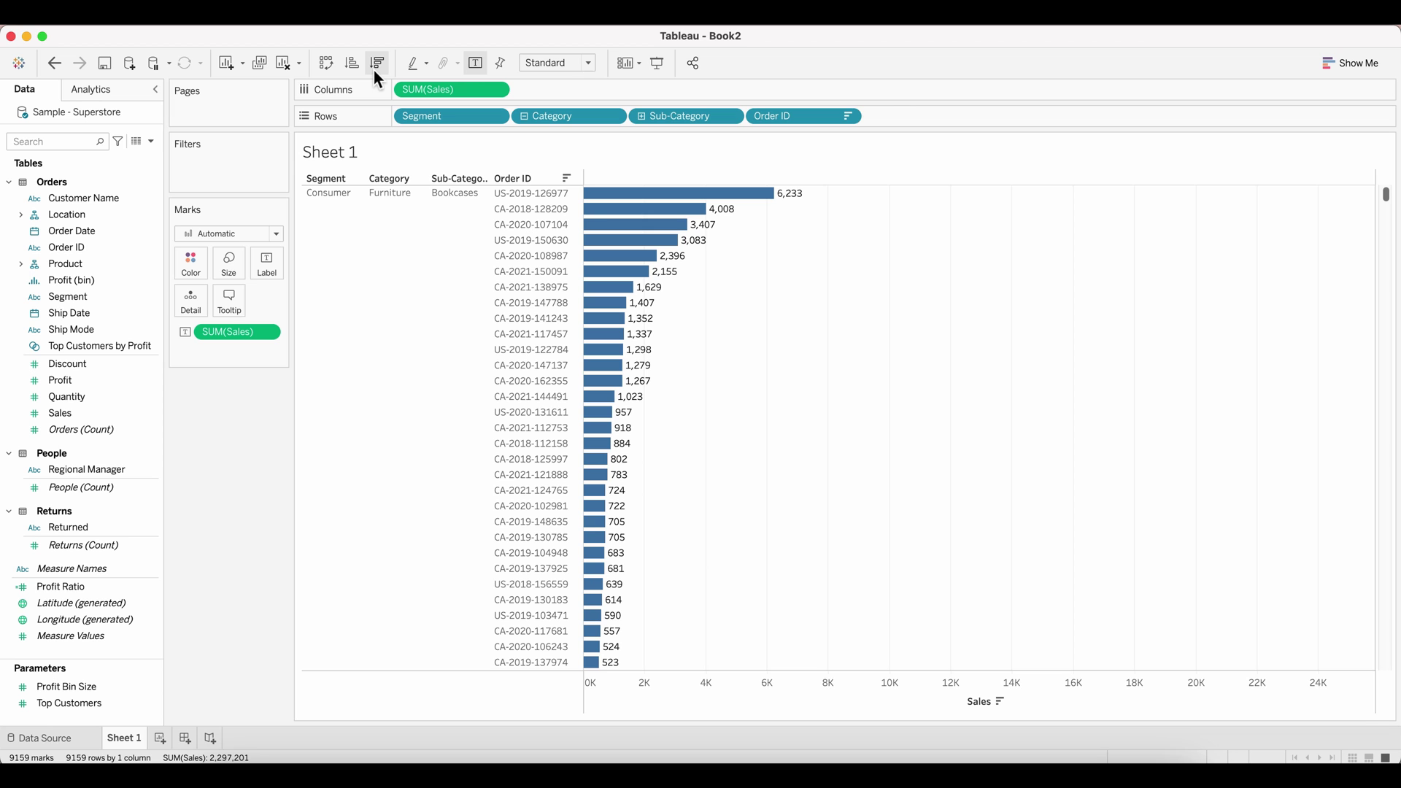
Step: Connect to the Sample - Superstore data source
mouse_move(713, 237)
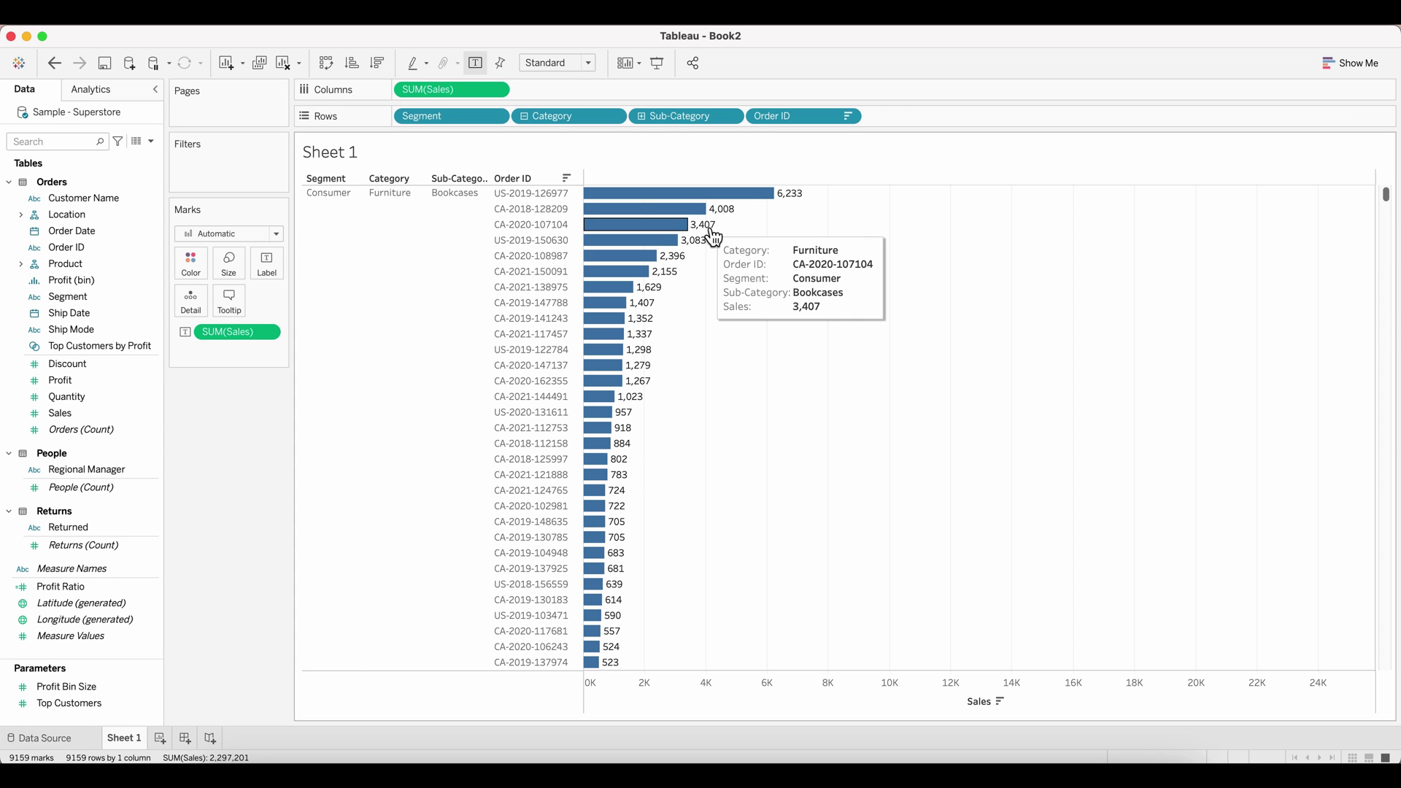
scroll(709, 233, "down", 15)
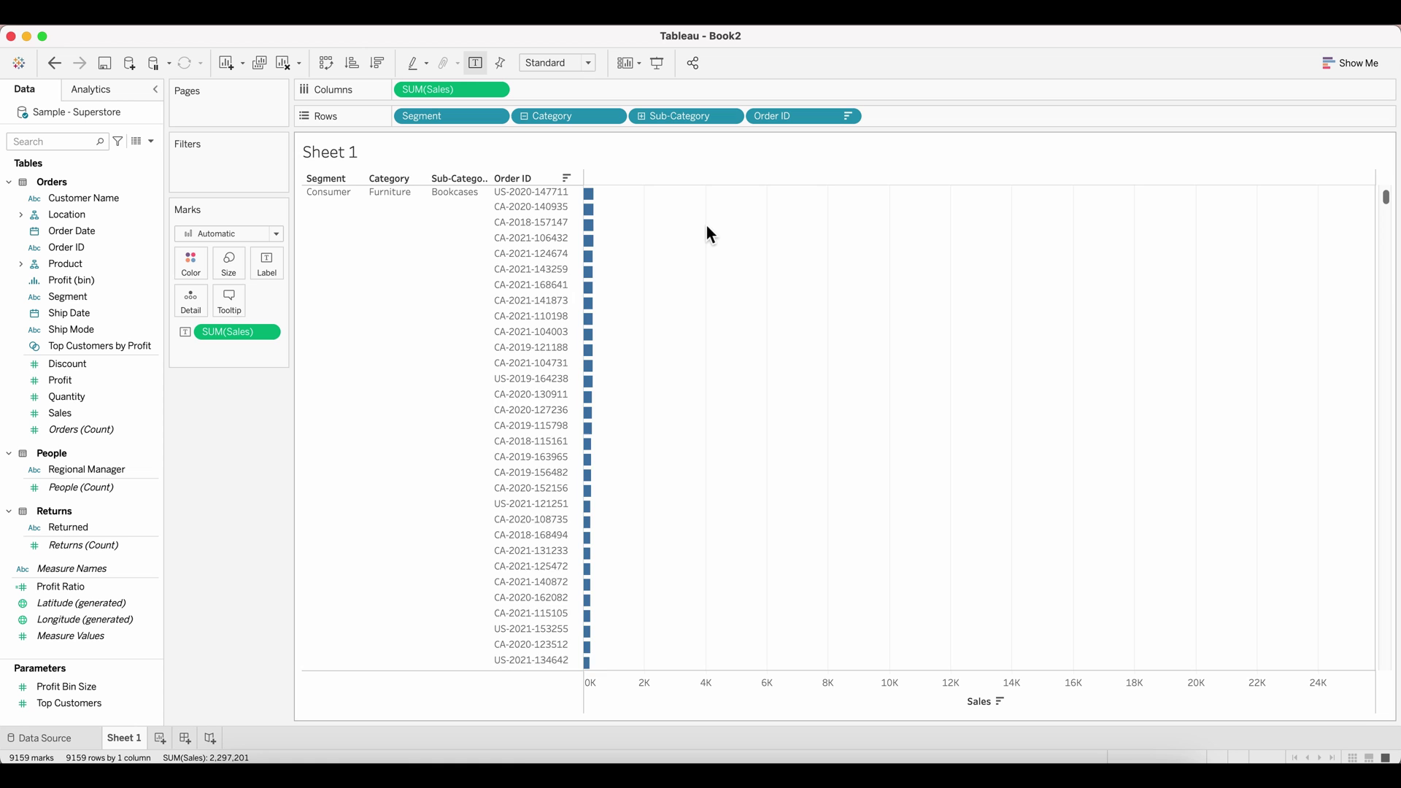
scroll(706, 225, "down", 10)
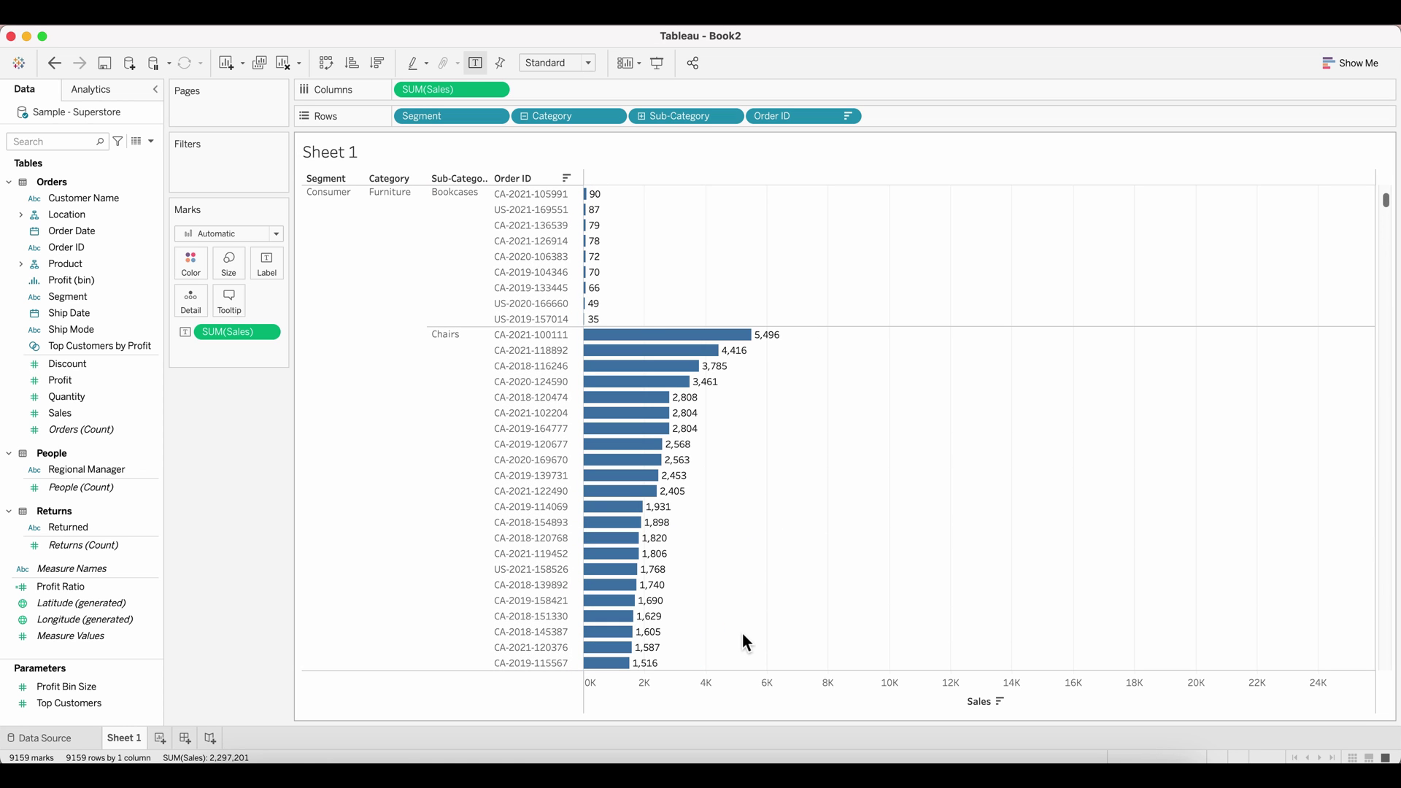
scroll(743, 634, "up", 20)
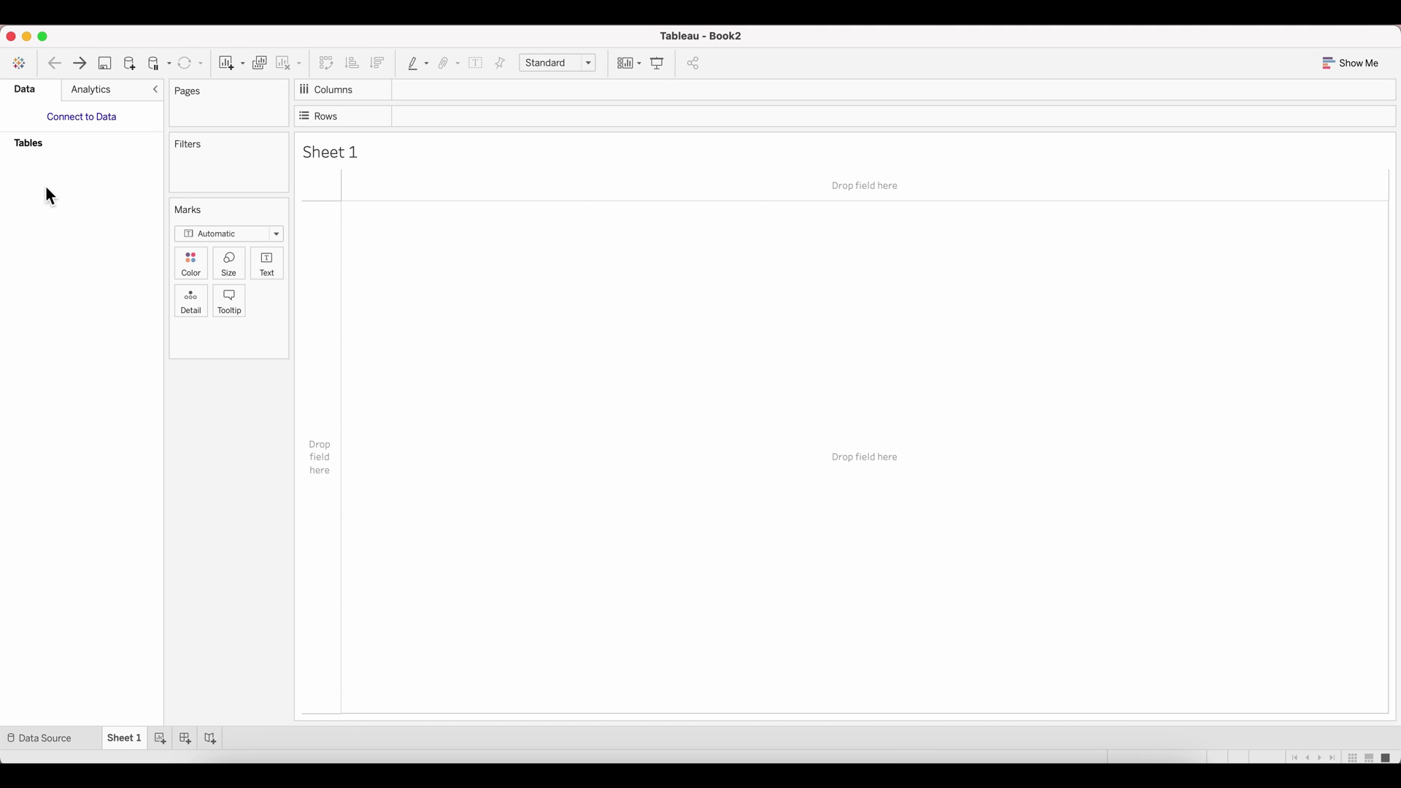
left_click(82, 119)
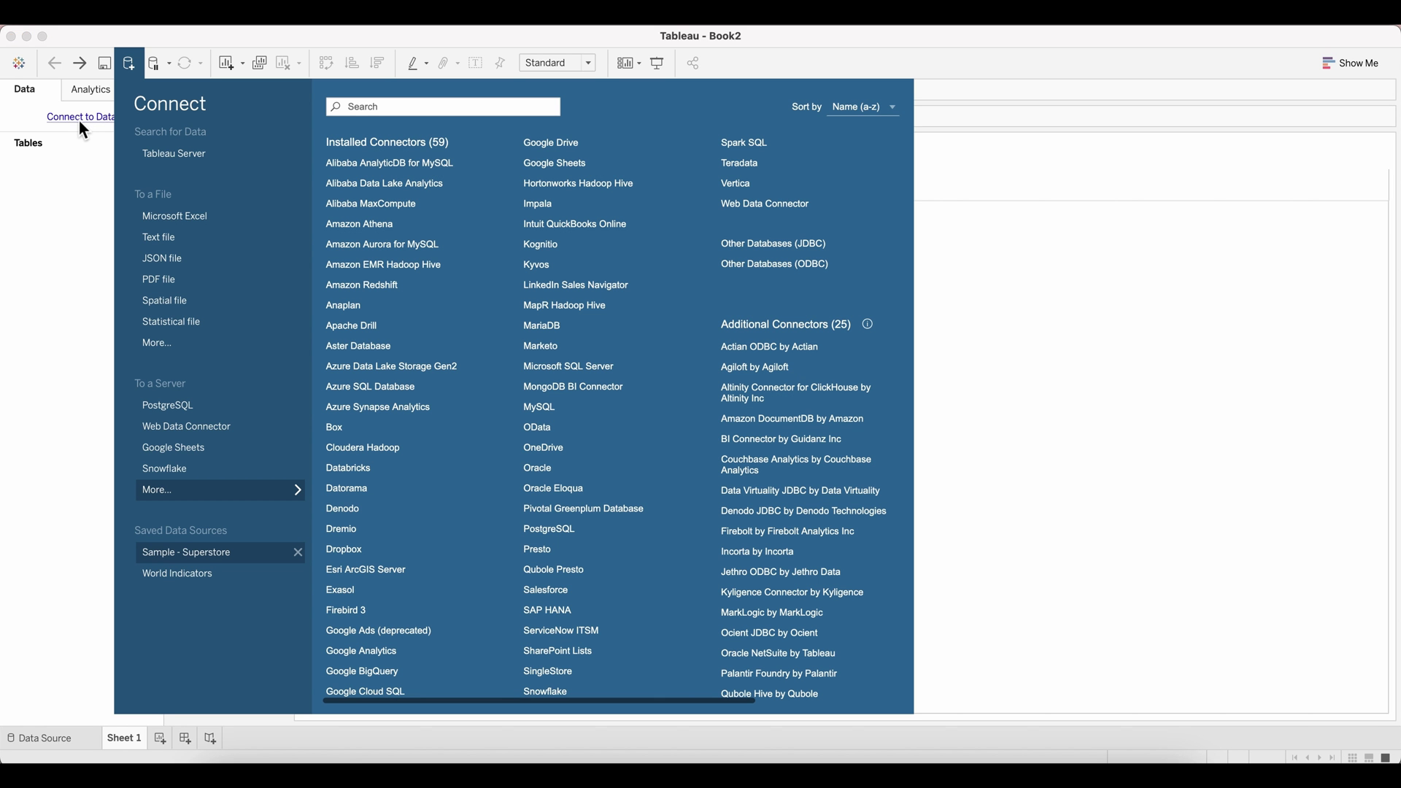
left_click(191, 554)
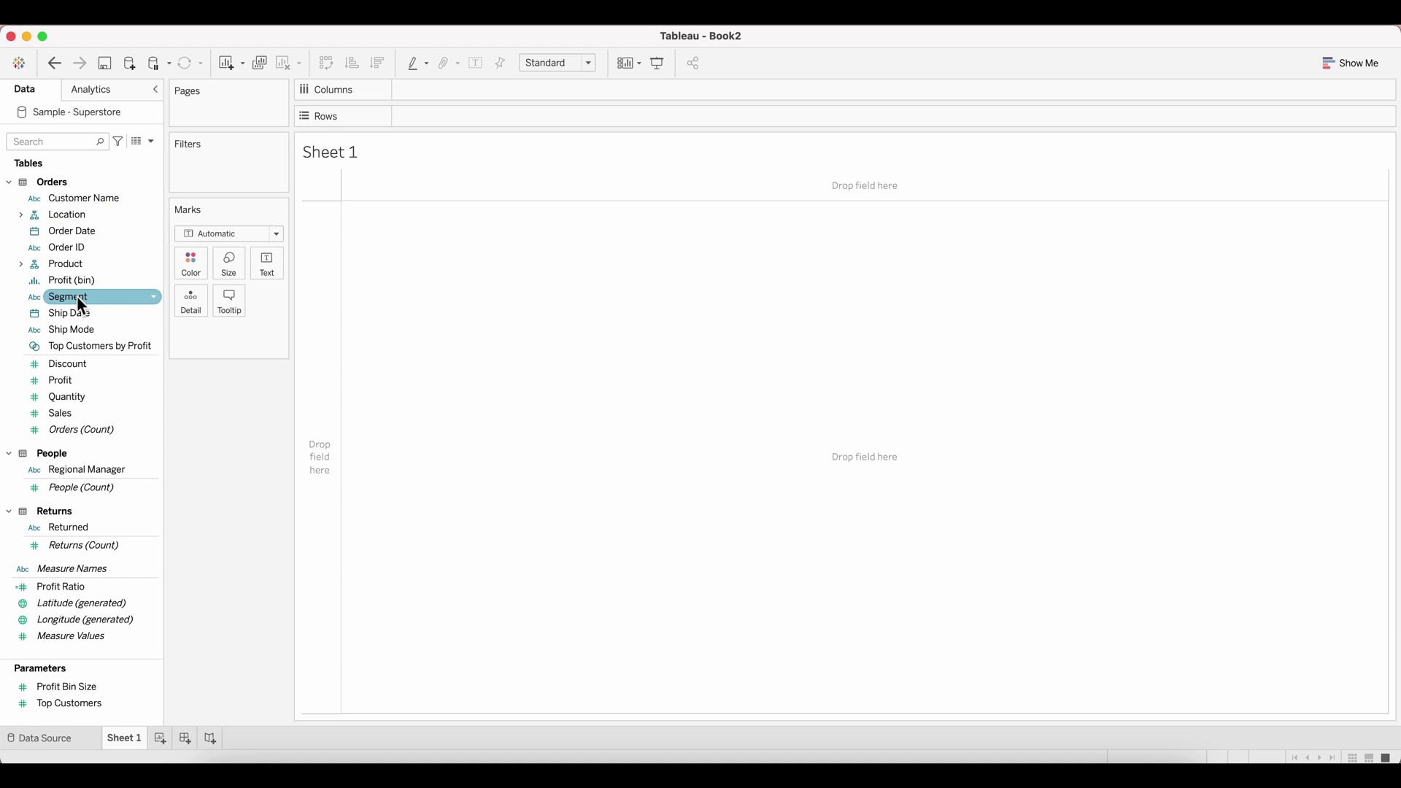
Step: Put Segment, Category, Sub-Category and Order ID on Rows
mouse_move(76, 296)
left_mouse_down()
mouse_move(116, 300)
mouse_move(441, 113)
left_mouse_up()
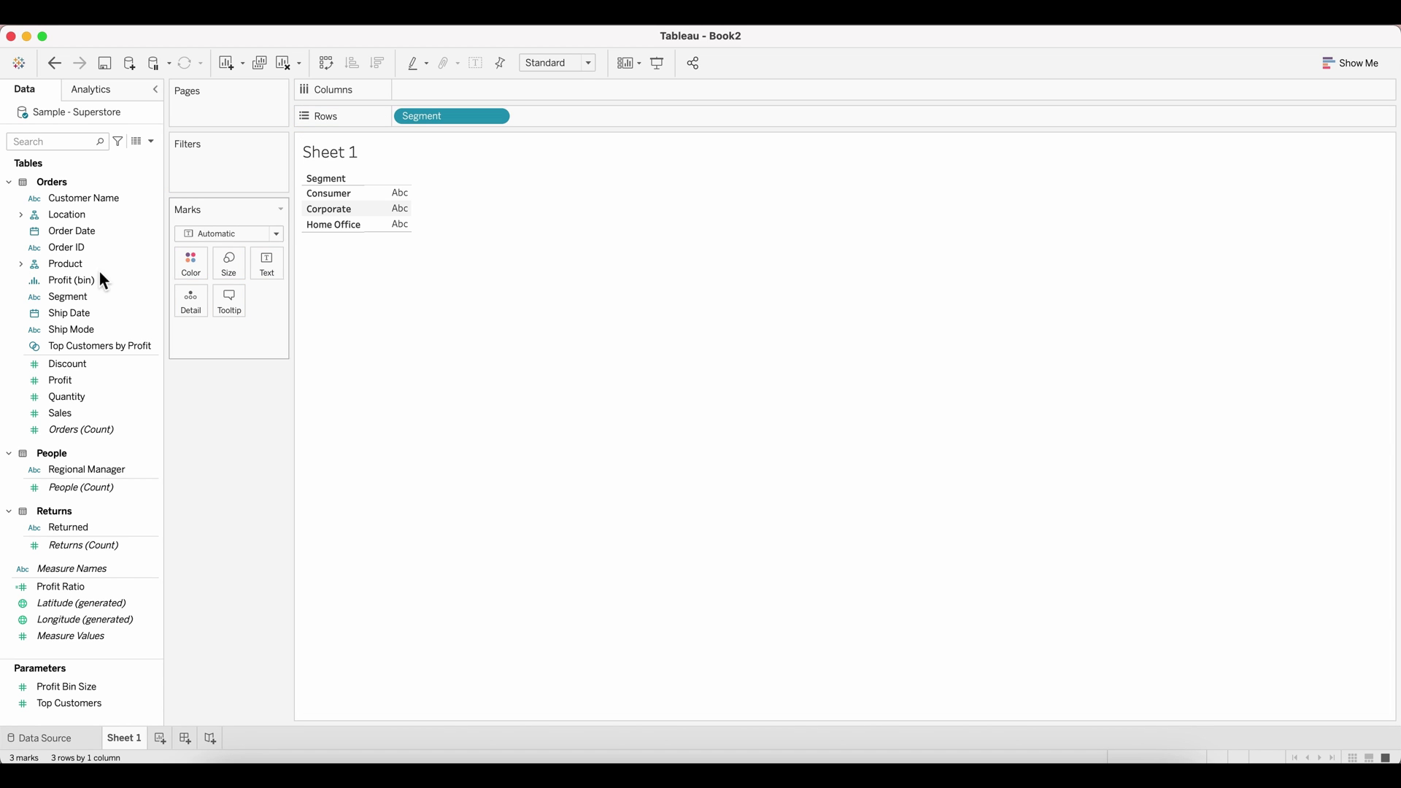
left_click_drag(93, 269, 581, 125)
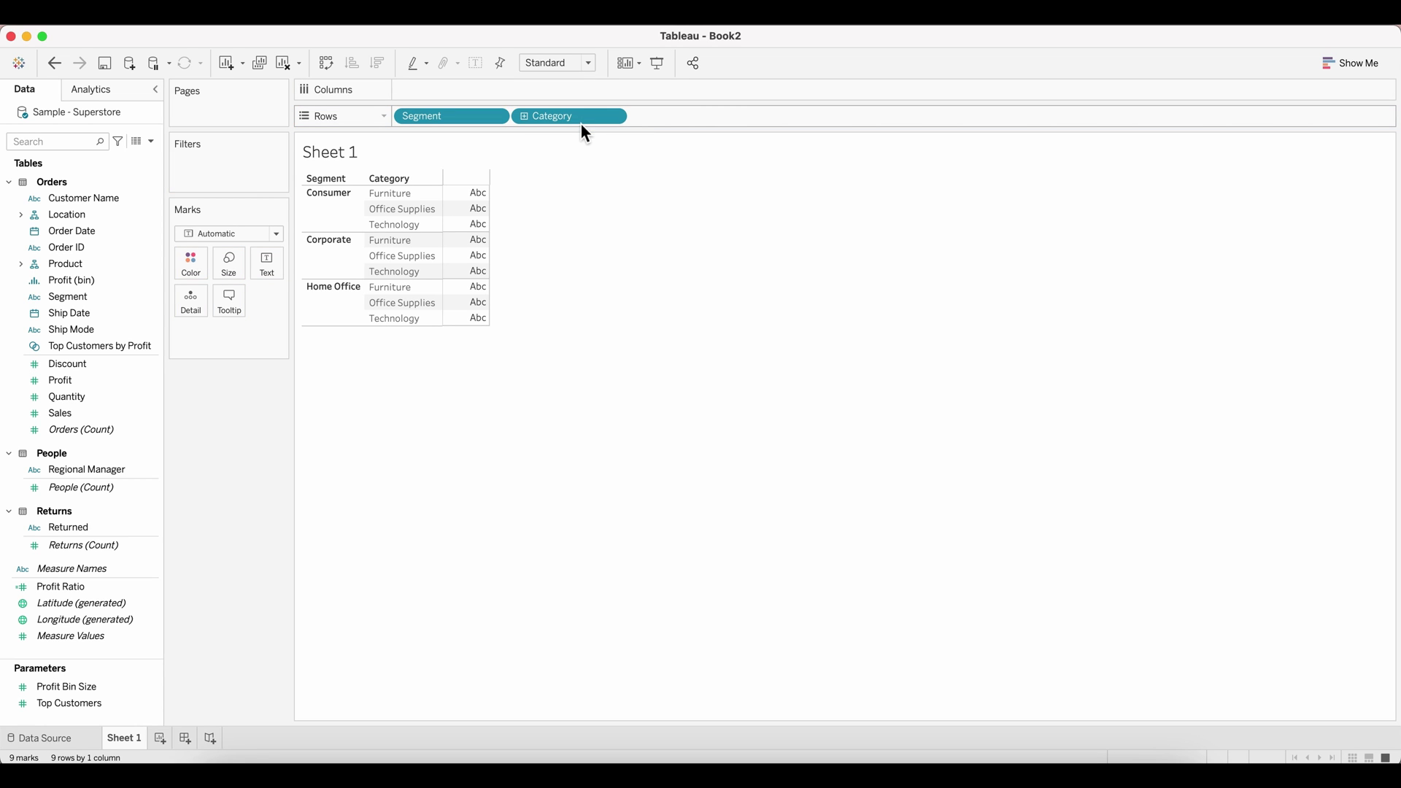
left_click(526, 119)
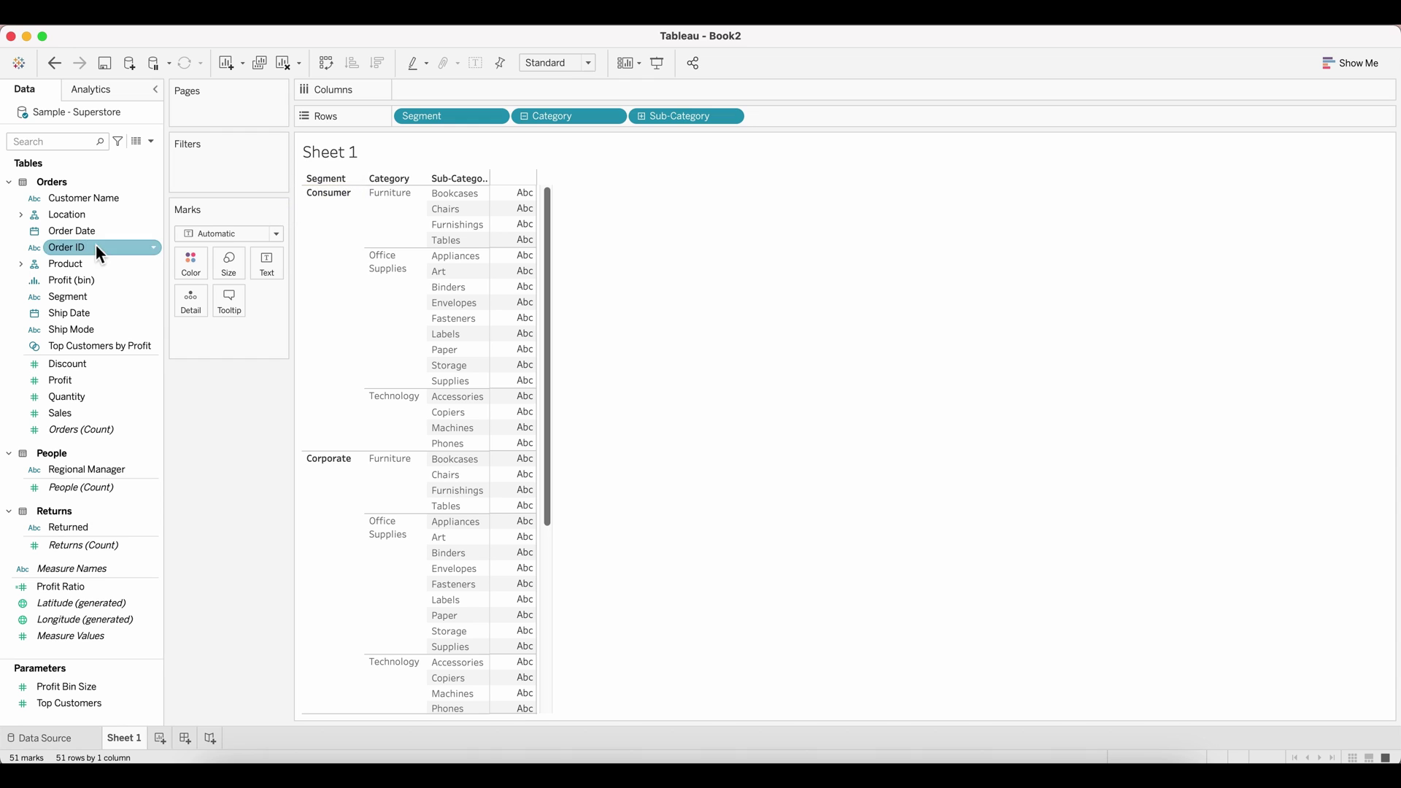
left_click_drag(97, 248, 818, 121)
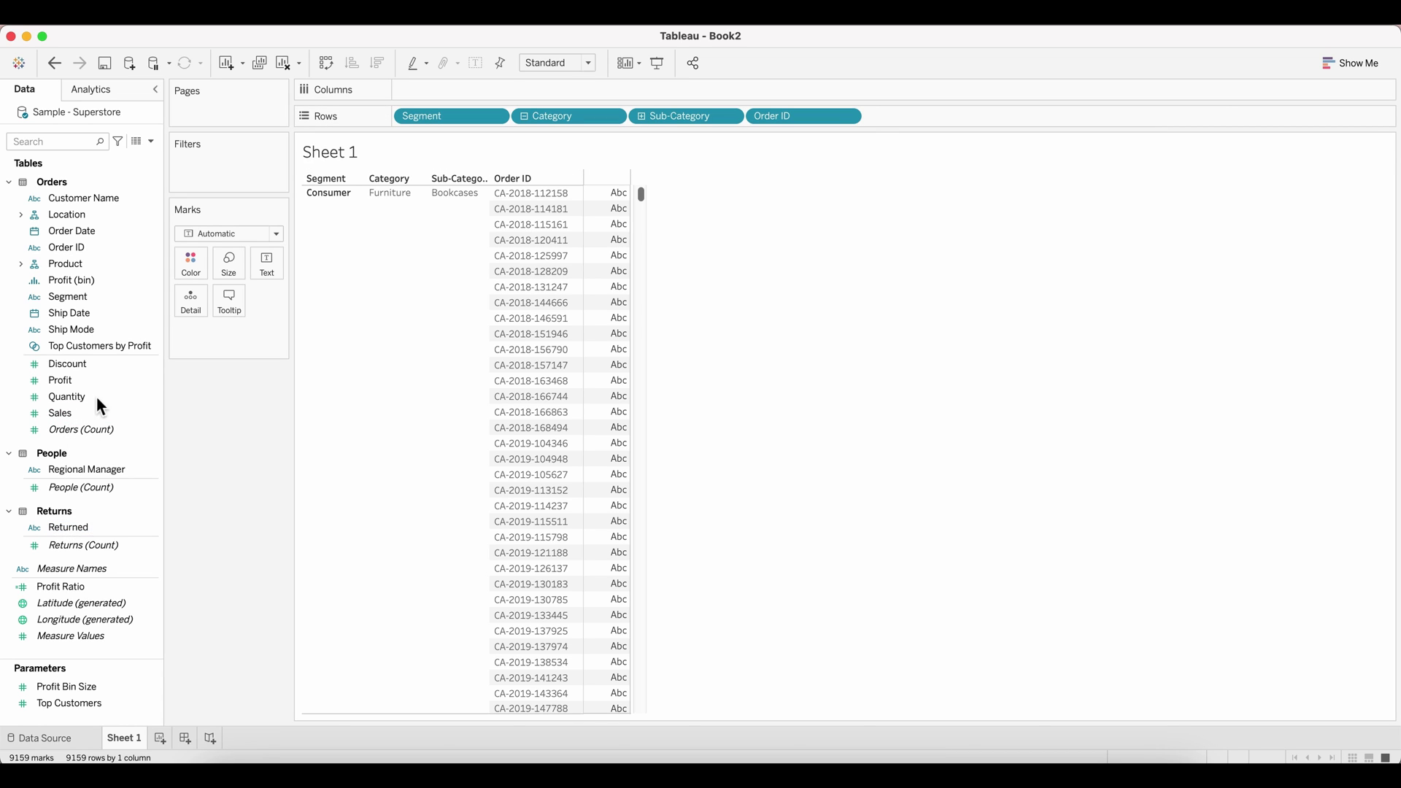
Step: Add SUM(Sales) to Columns with value labels and sort orders by sales descending
left_click_drag(65, 417, 508, 92)
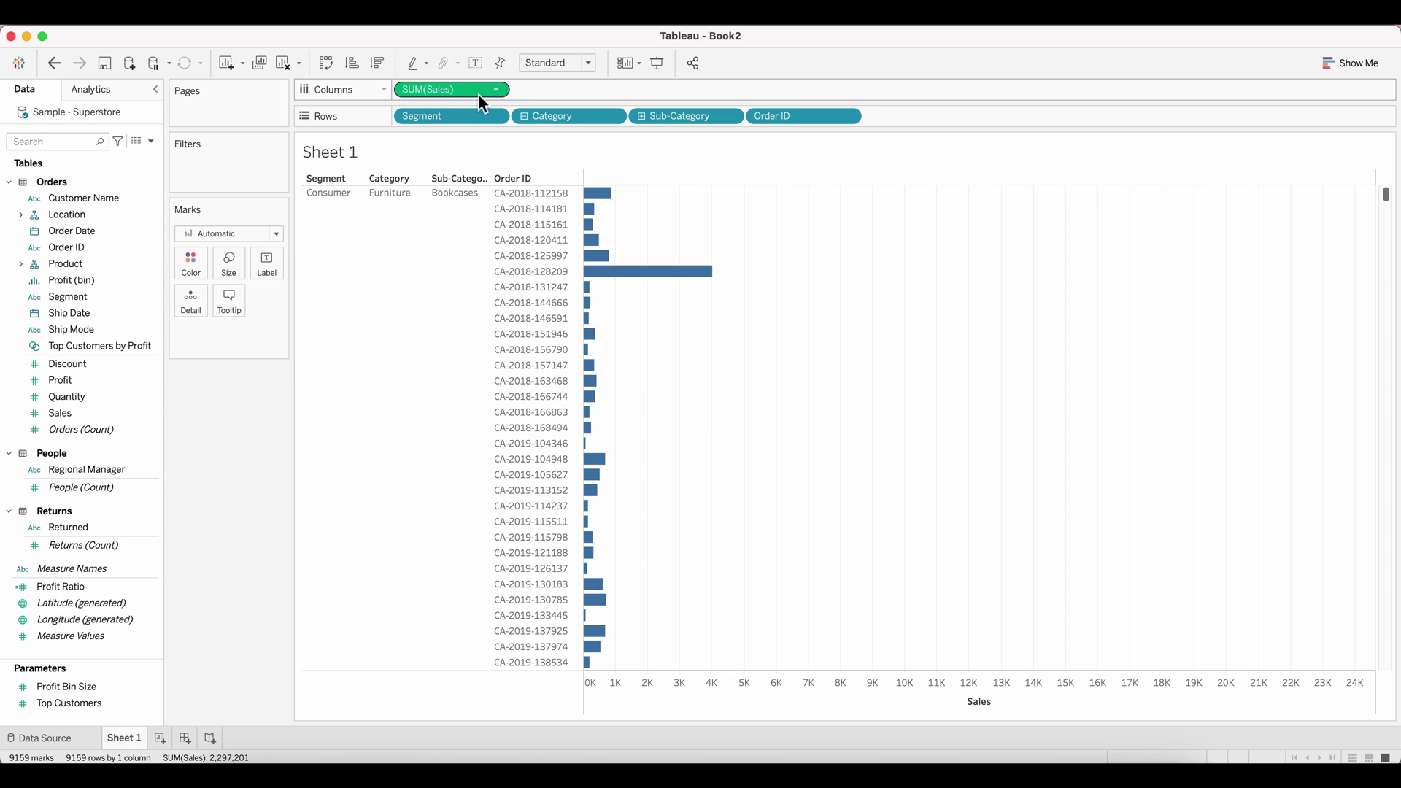
left_click_drag(449, 95, 266, 264)
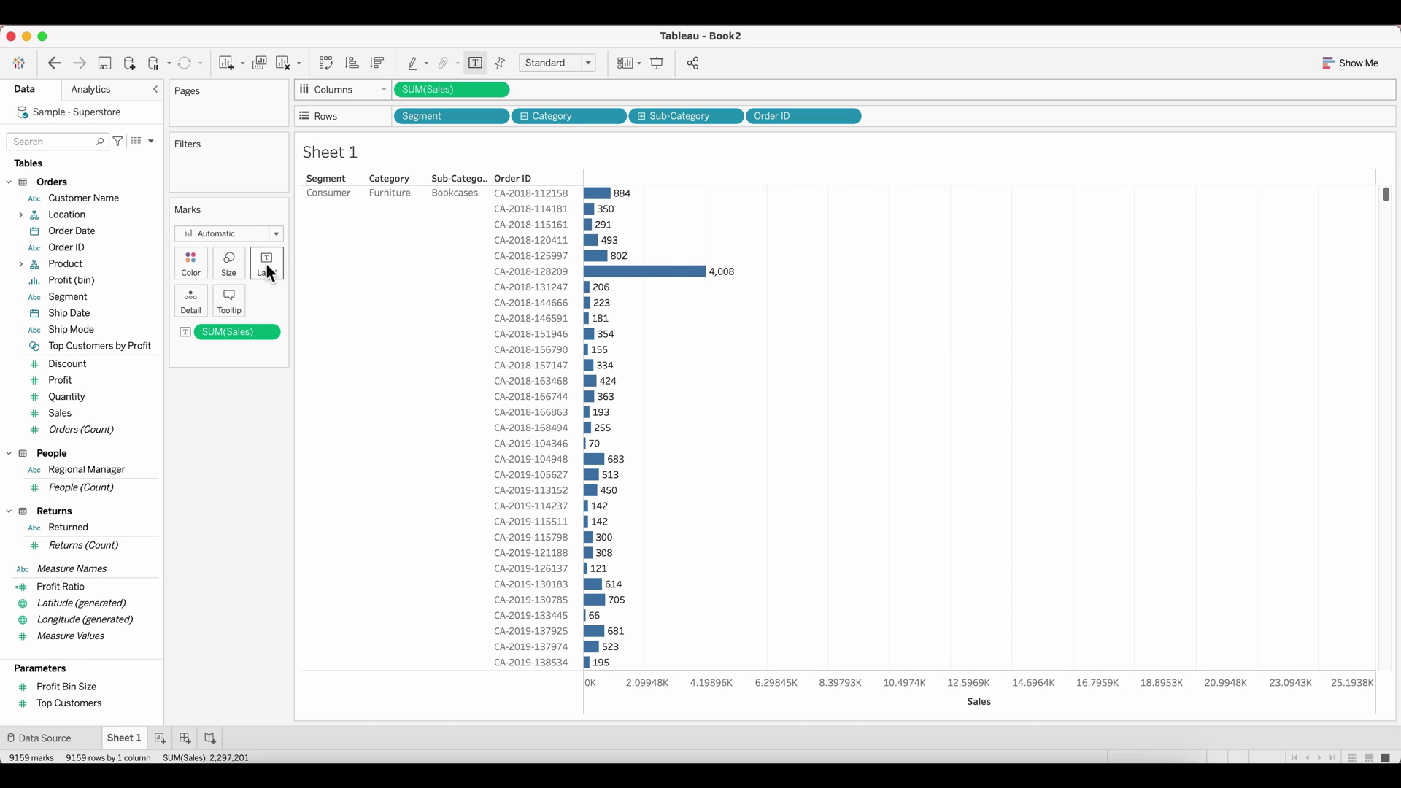
left_click(375, 65)
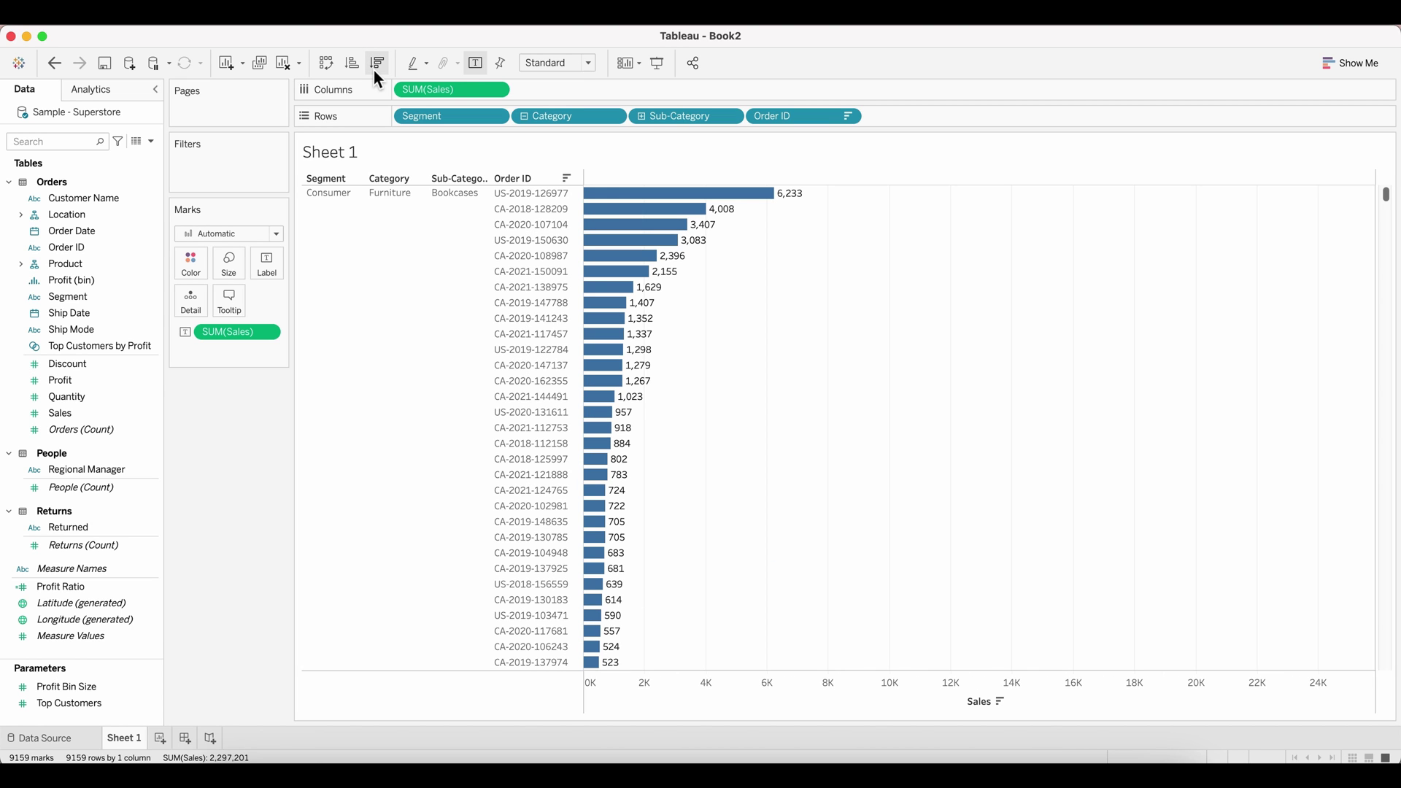
mouse_move(713, 235)
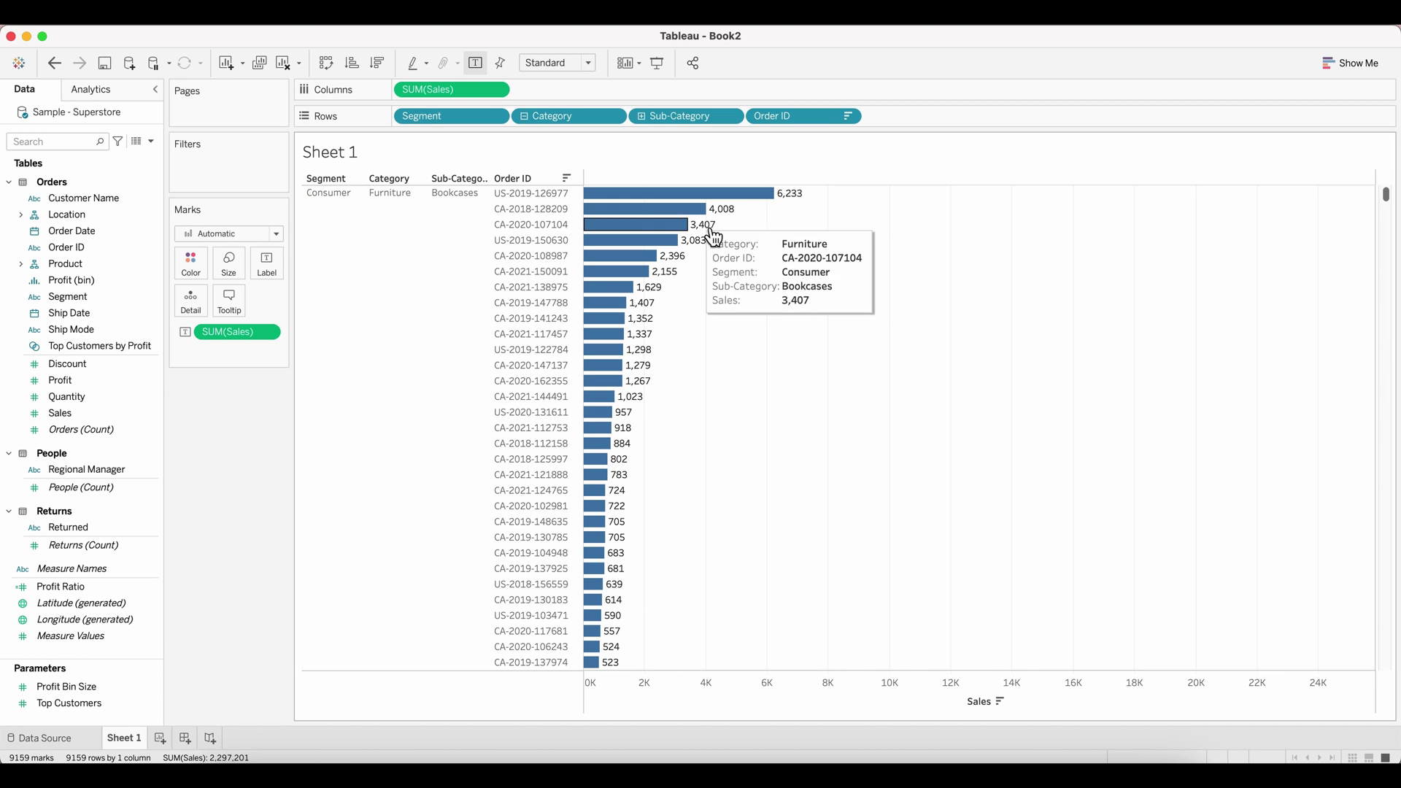
scroll(712, 235, "down", 15)
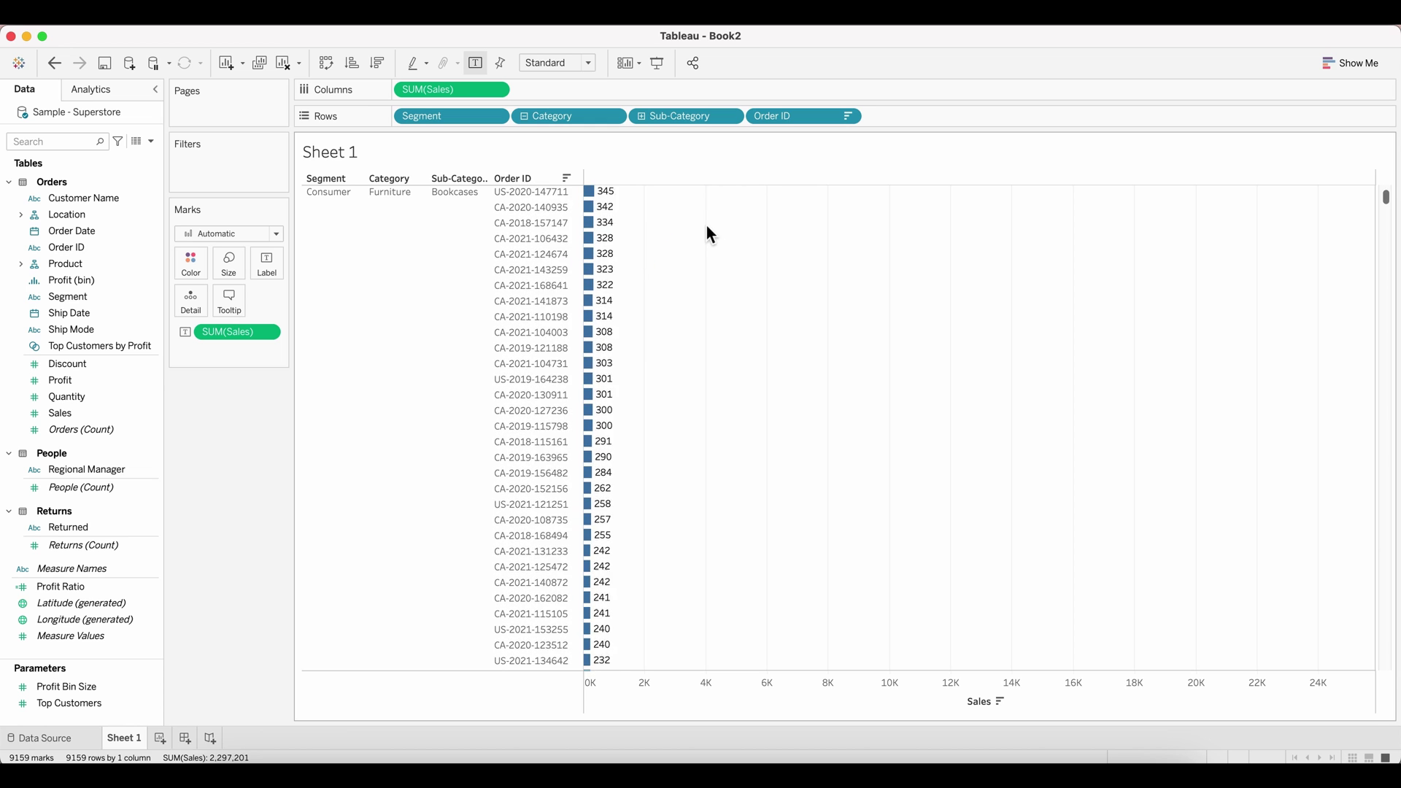
scroll(712, 234, "down", 20)
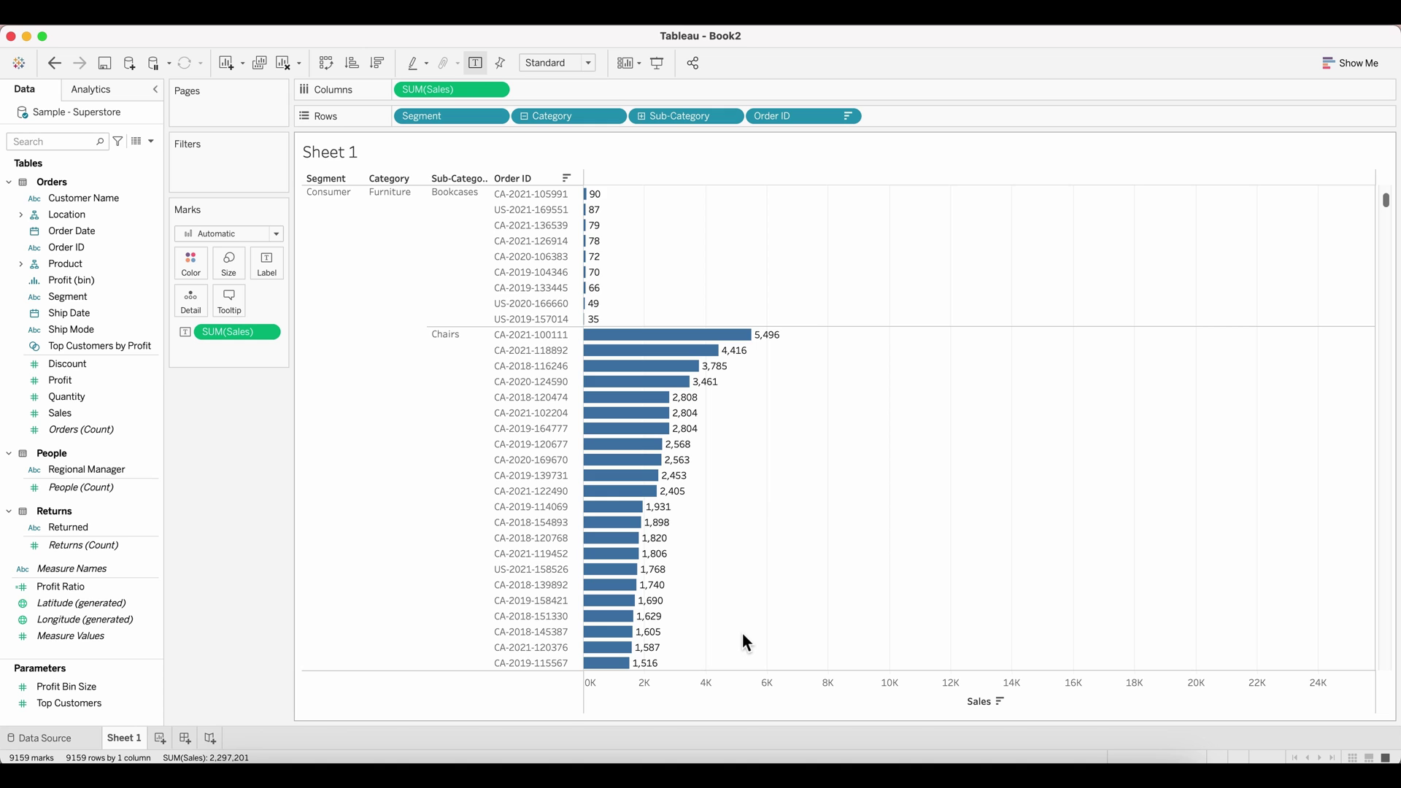
scroll(743, 635, "up", 20)
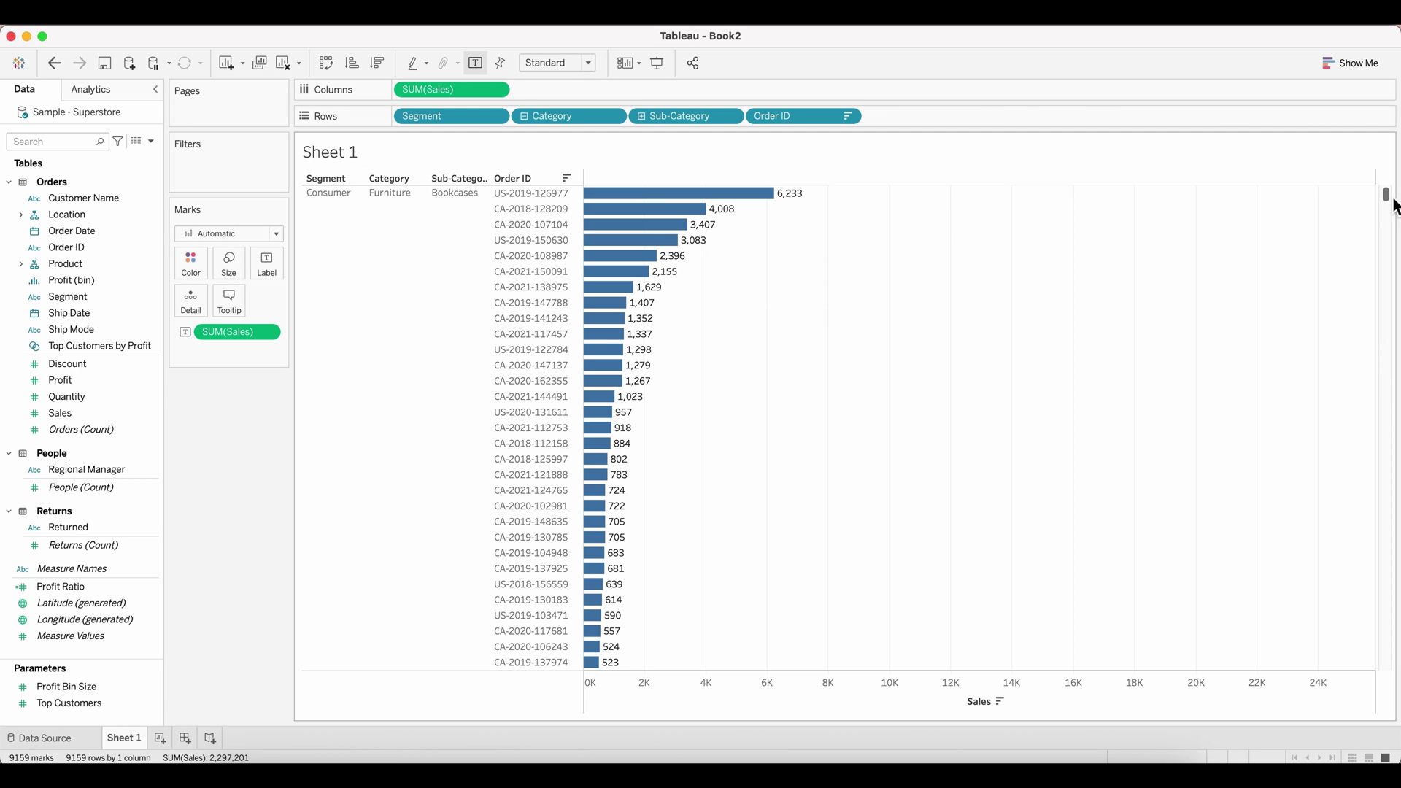
mouse_move(1387, 195)
left_mouse_down()
mouse_move(1385, 439)
mouse_move(1385, 194)
left_mouse_up()
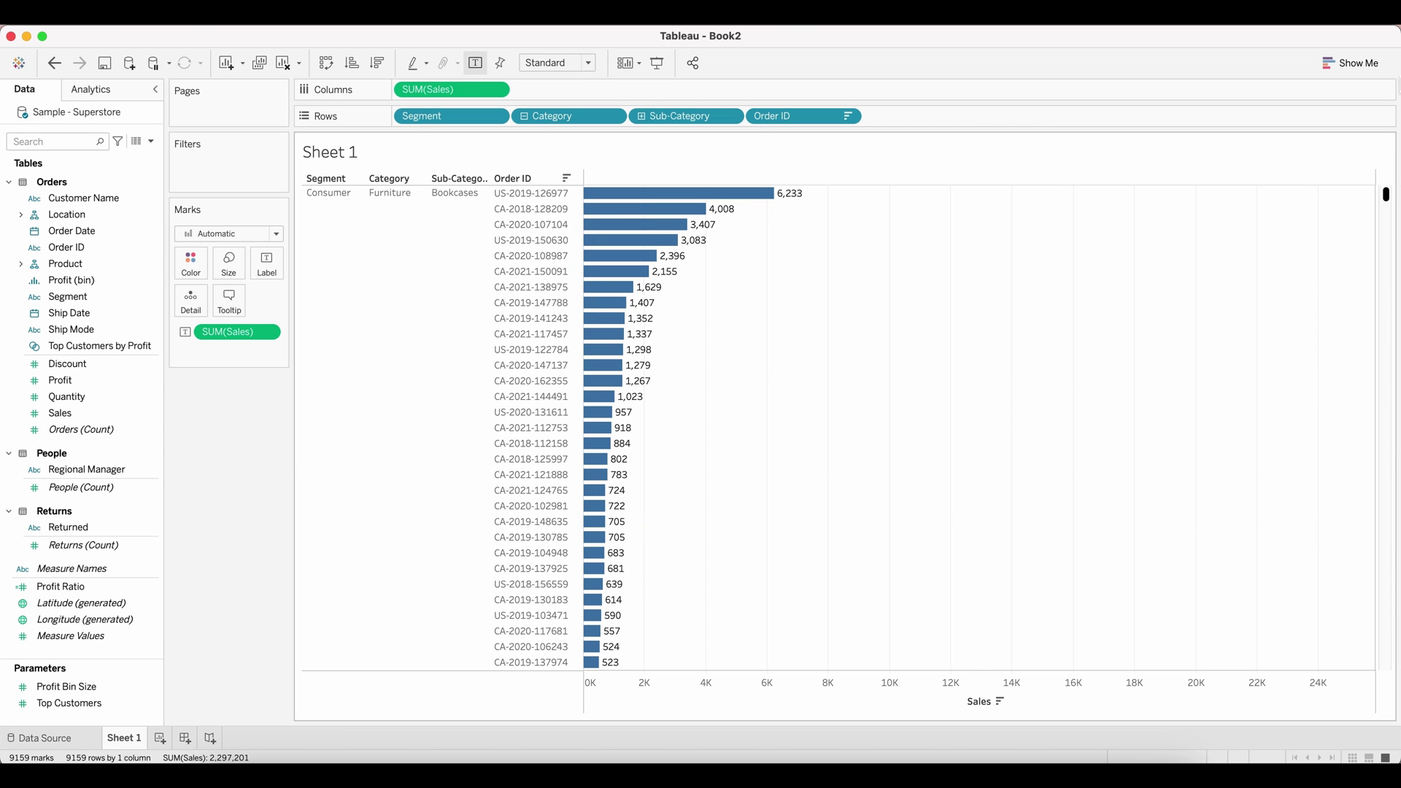
Step: Add an inline index() calculation to Rows, make it discrete, and place it first
double_click(962, 117)
type("index()")
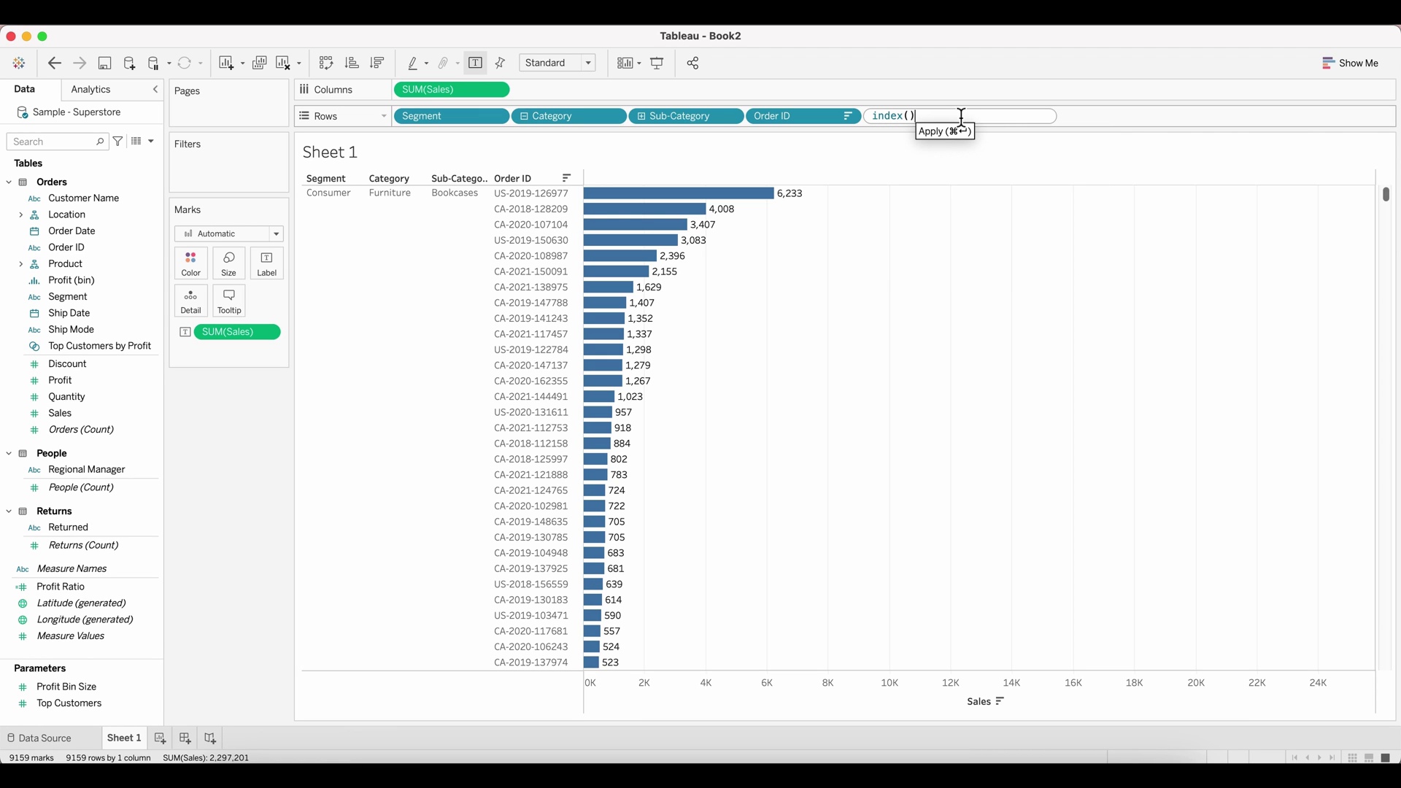
key("Return")
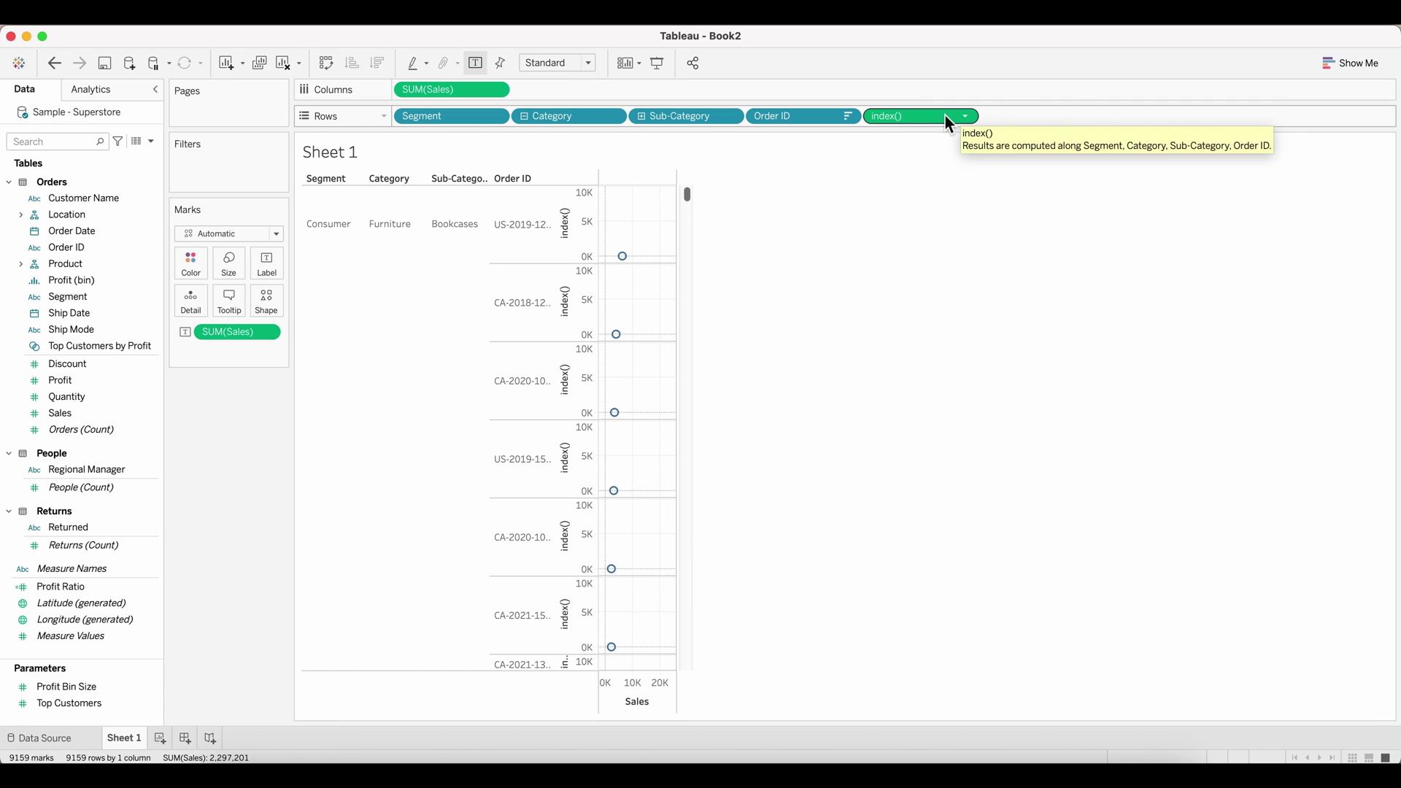
right_click(945, 116)
left_click(982, 181)
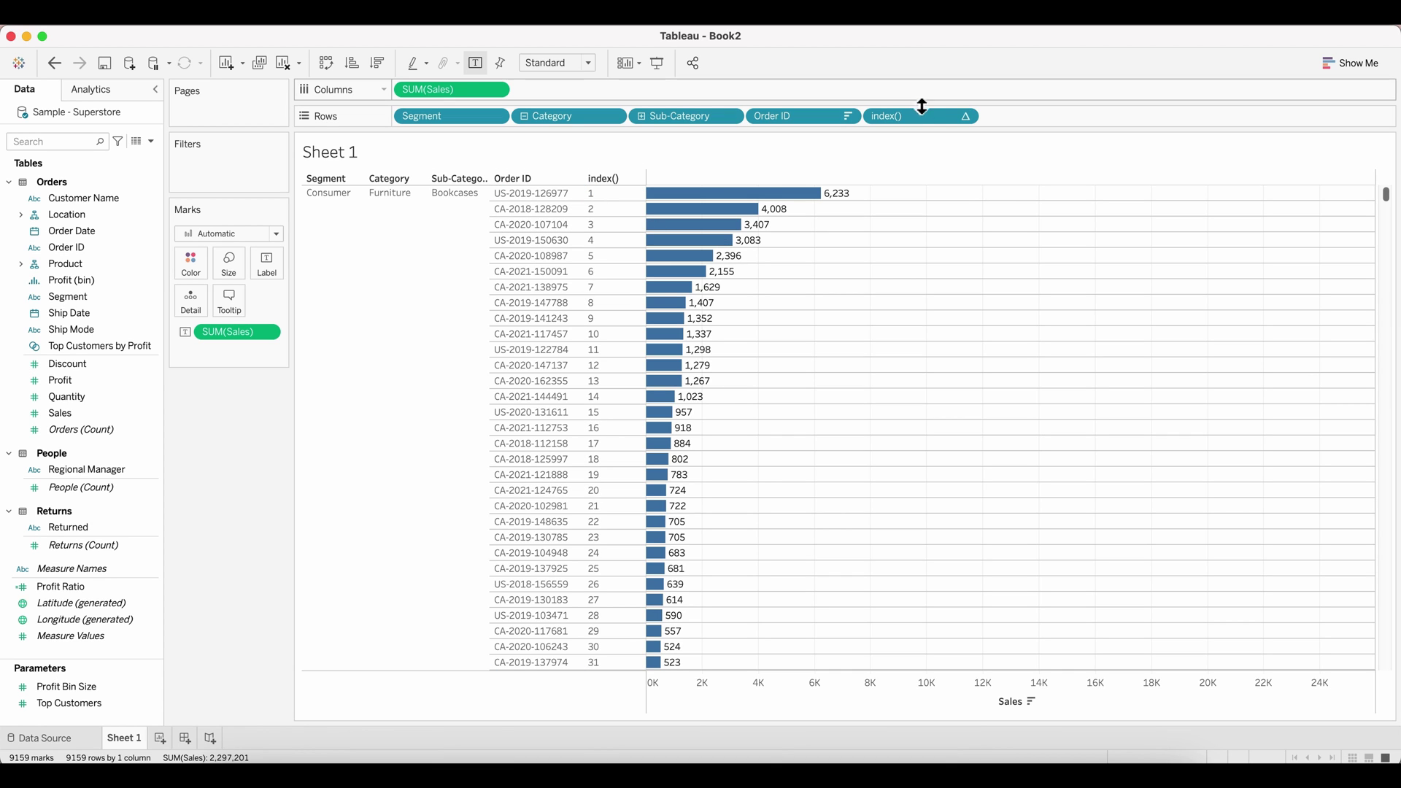
left_click_drag(904, 121, 402, 123)
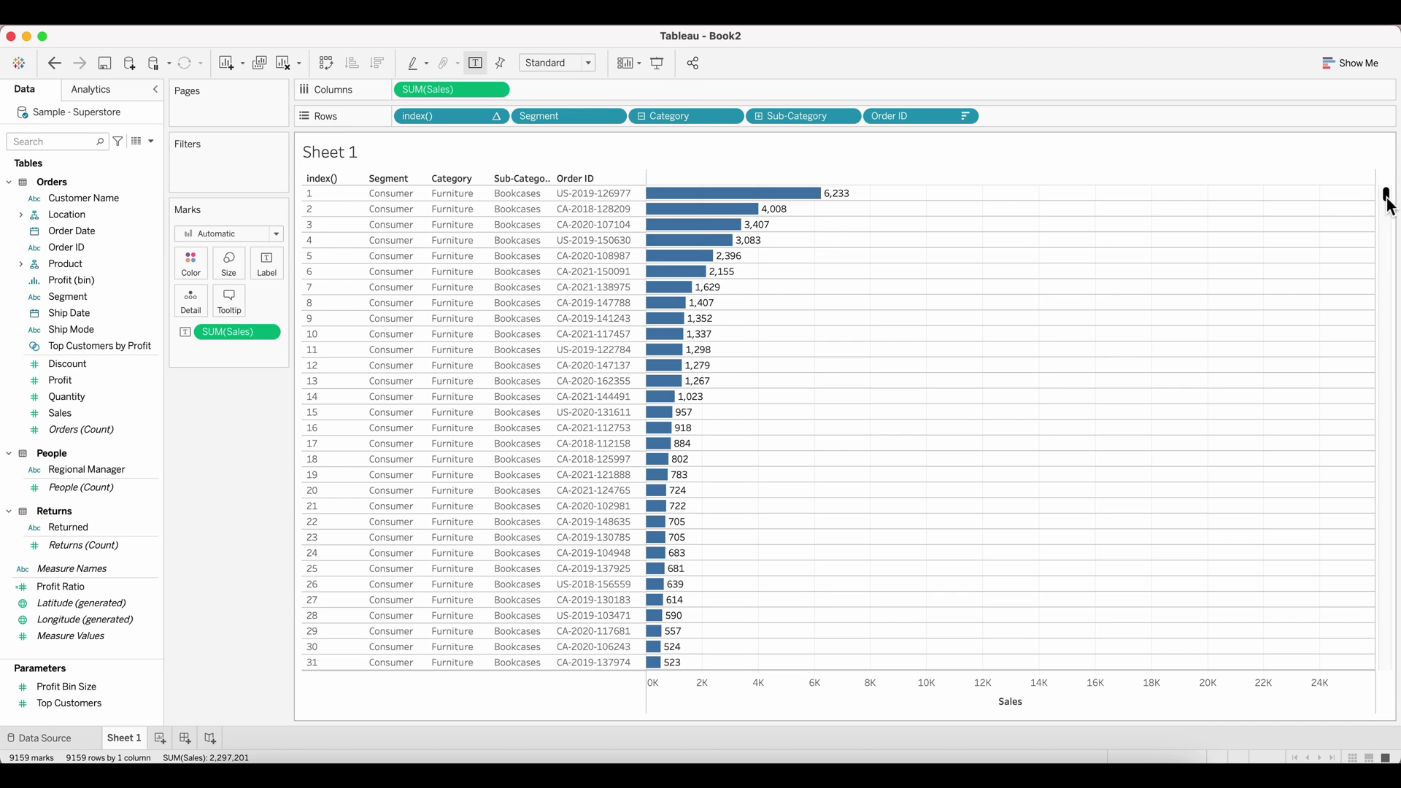
Step: Sort Segment descending by field, using the count of Order ID
left_click_drag(1386, 204, 1381, 152)
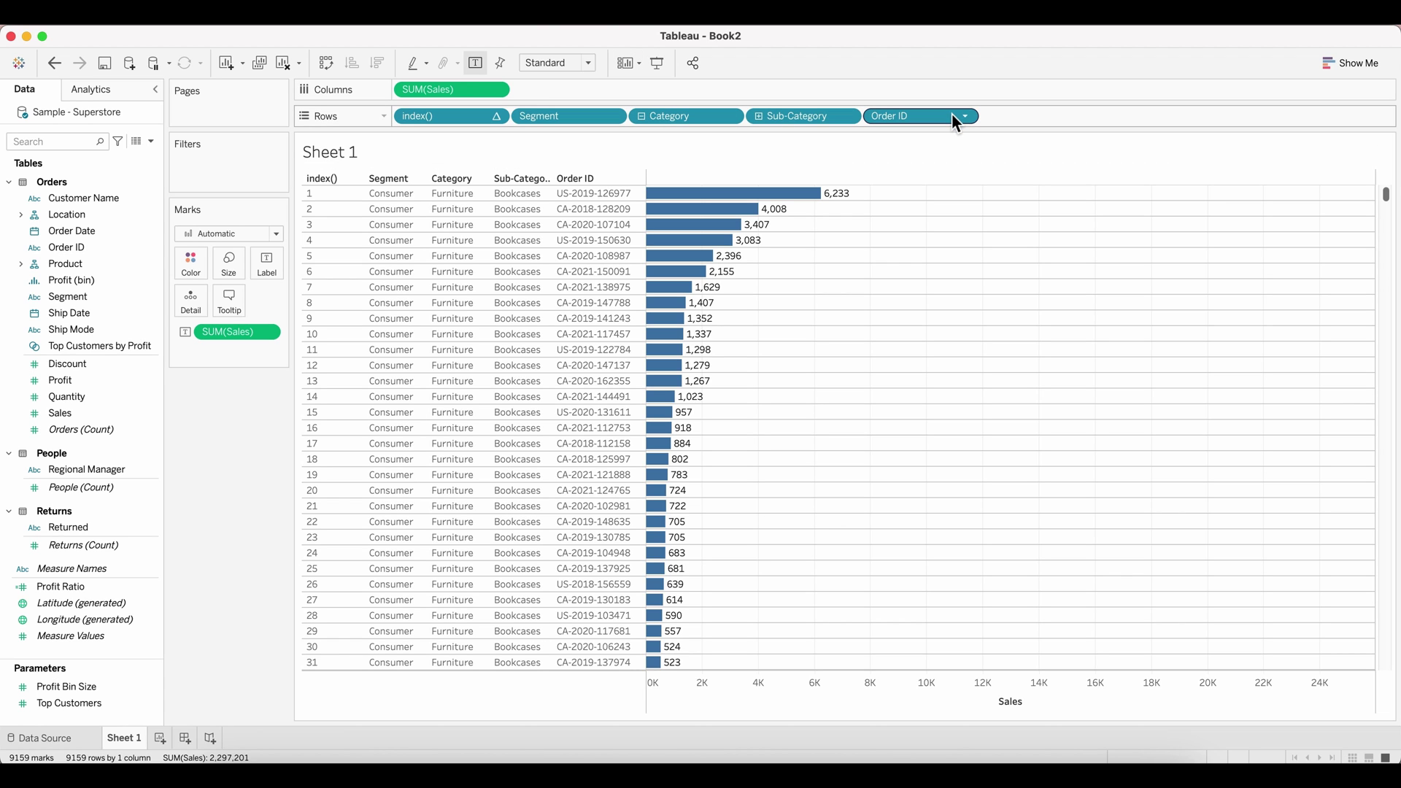
right_click(564, 121)
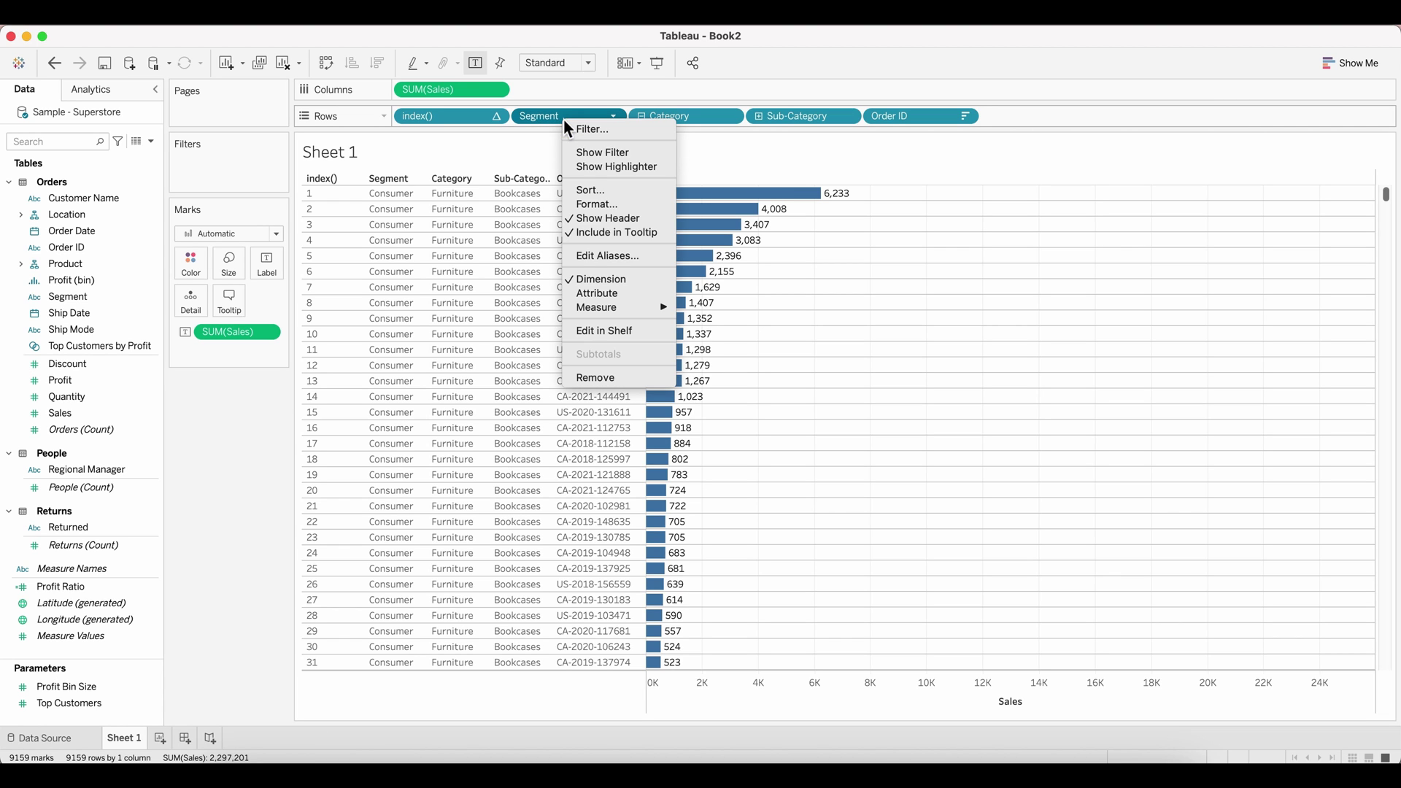
left_click(628, 191)
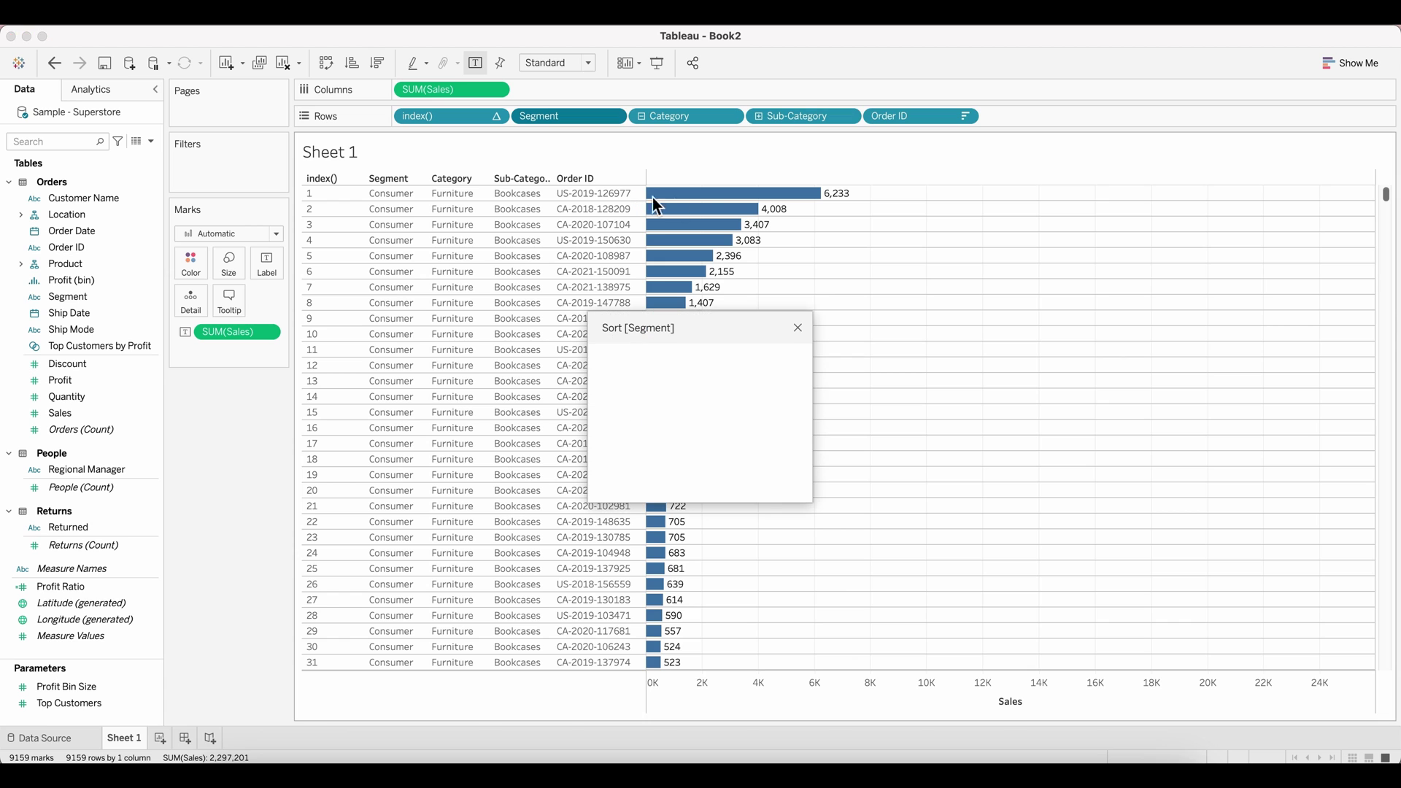
left_click(695, 375)
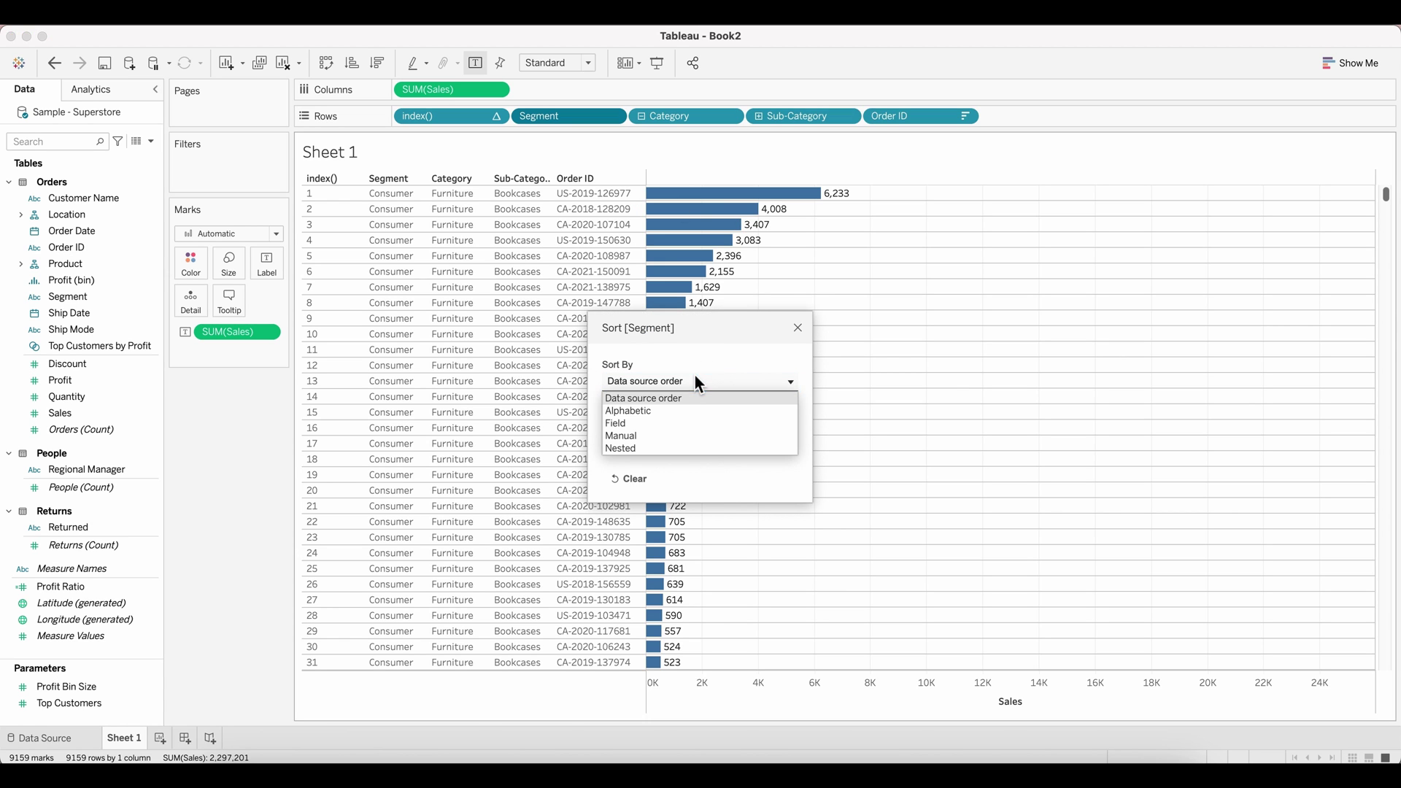
left_click(664, 421)
left_click(650, 441)
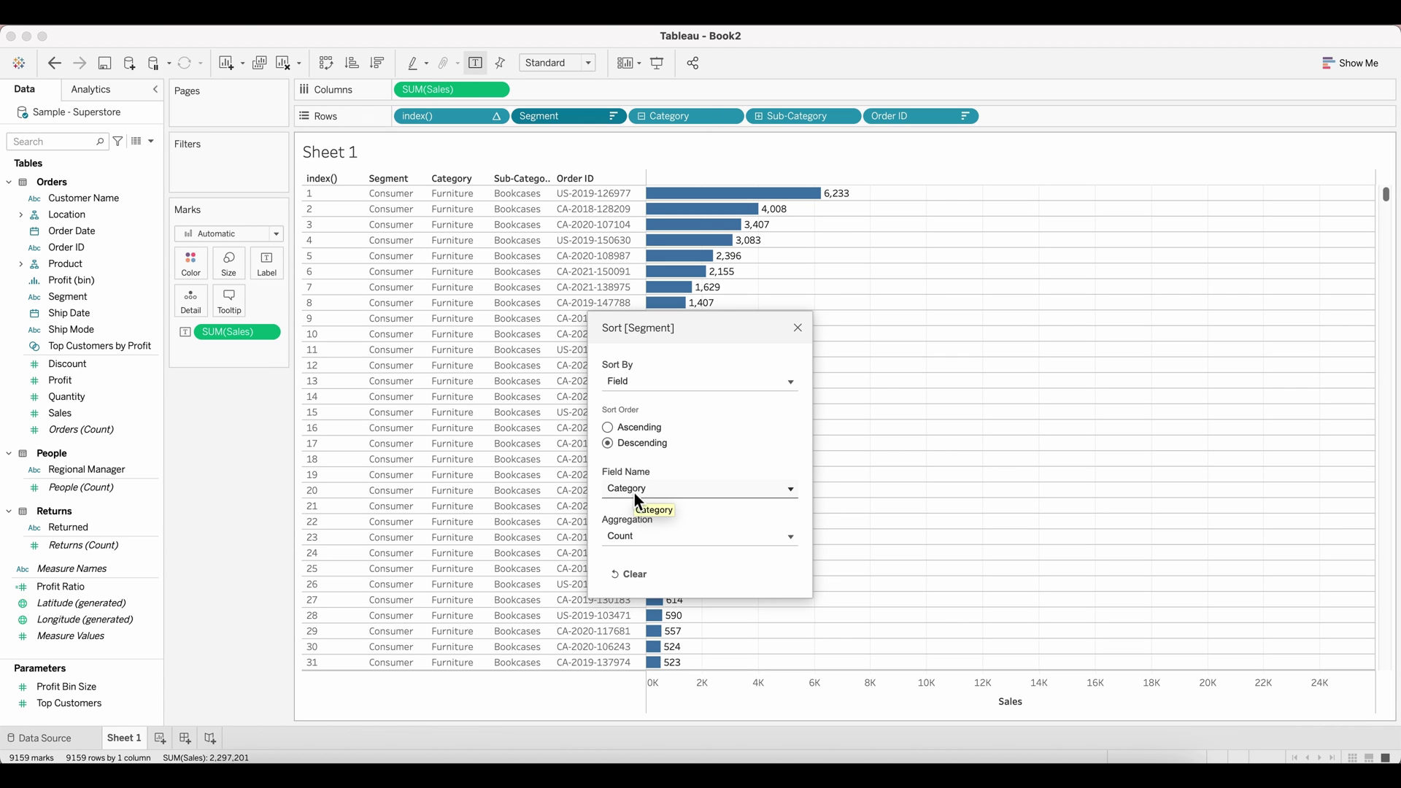
left_click(663, 487)
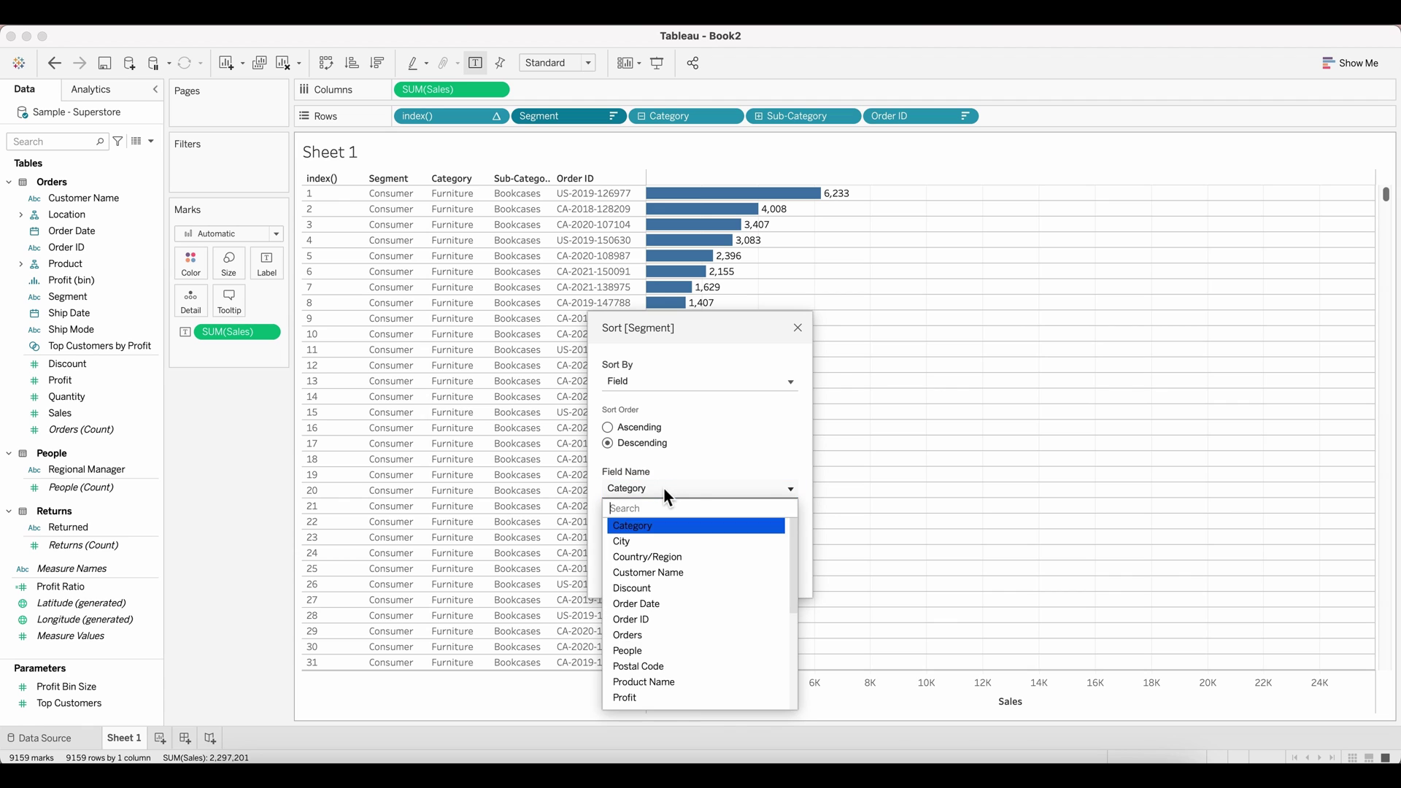
type("order")
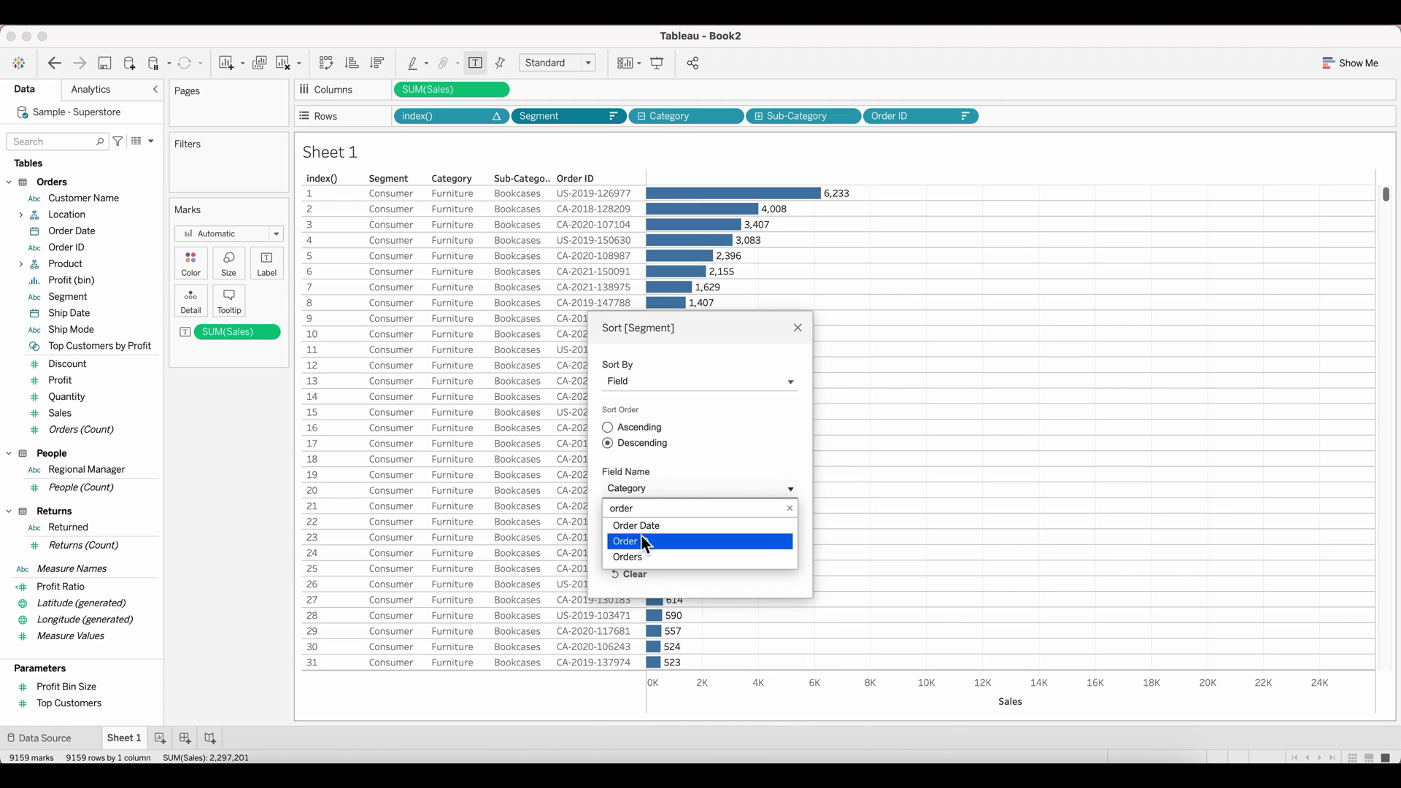
left_click(641, 540)
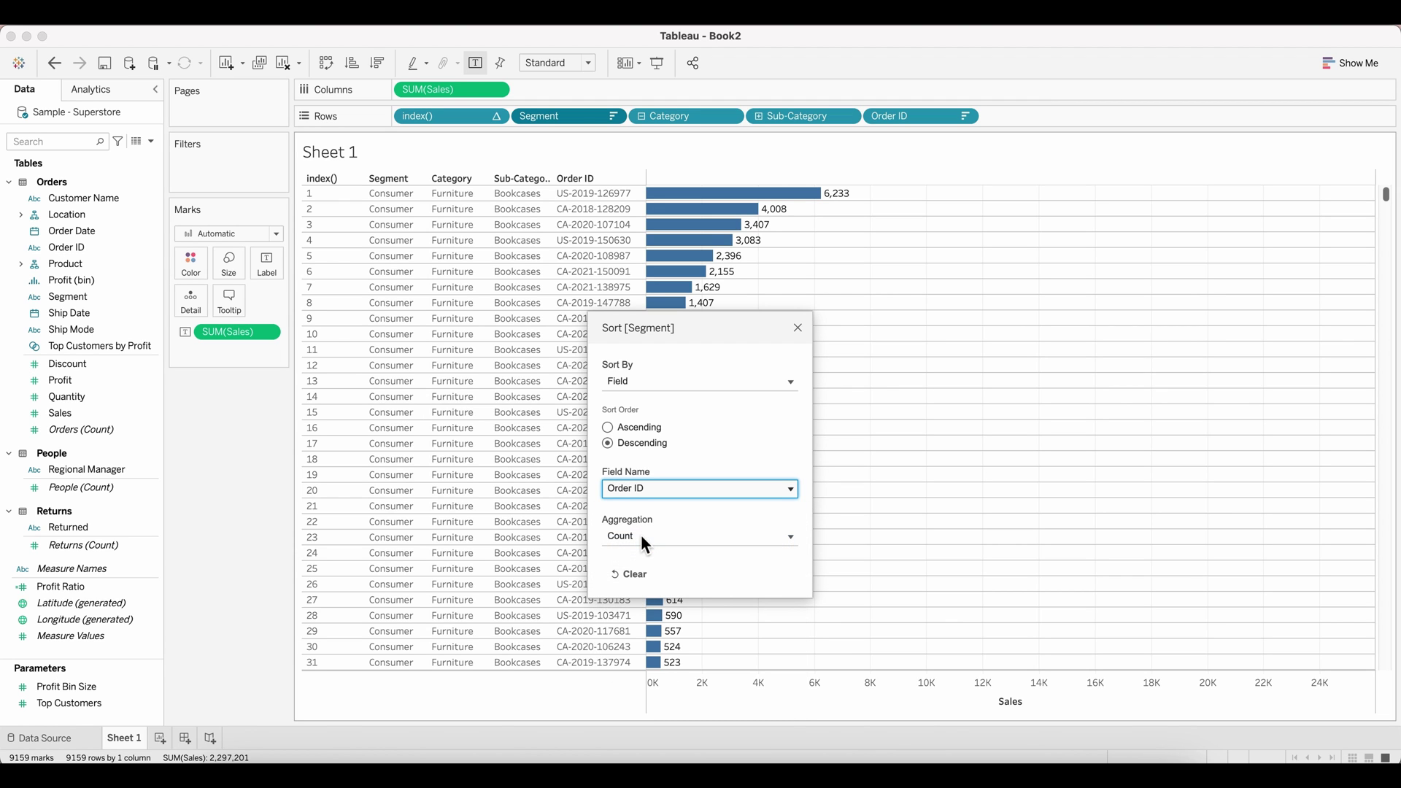
left_click(798, 328)
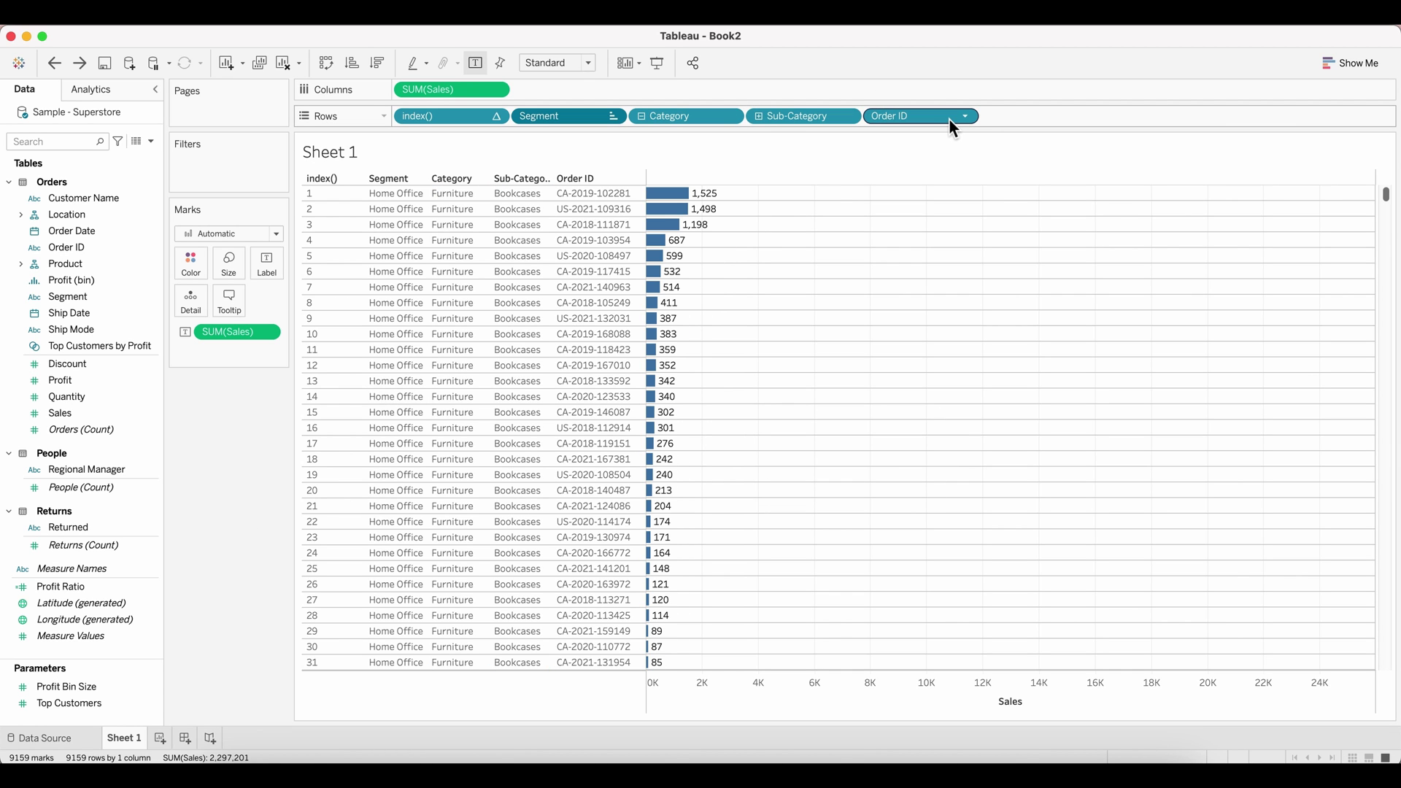
Step: Set the index() table calculation to compute using Specific Dimensions
right_click(452, 121)
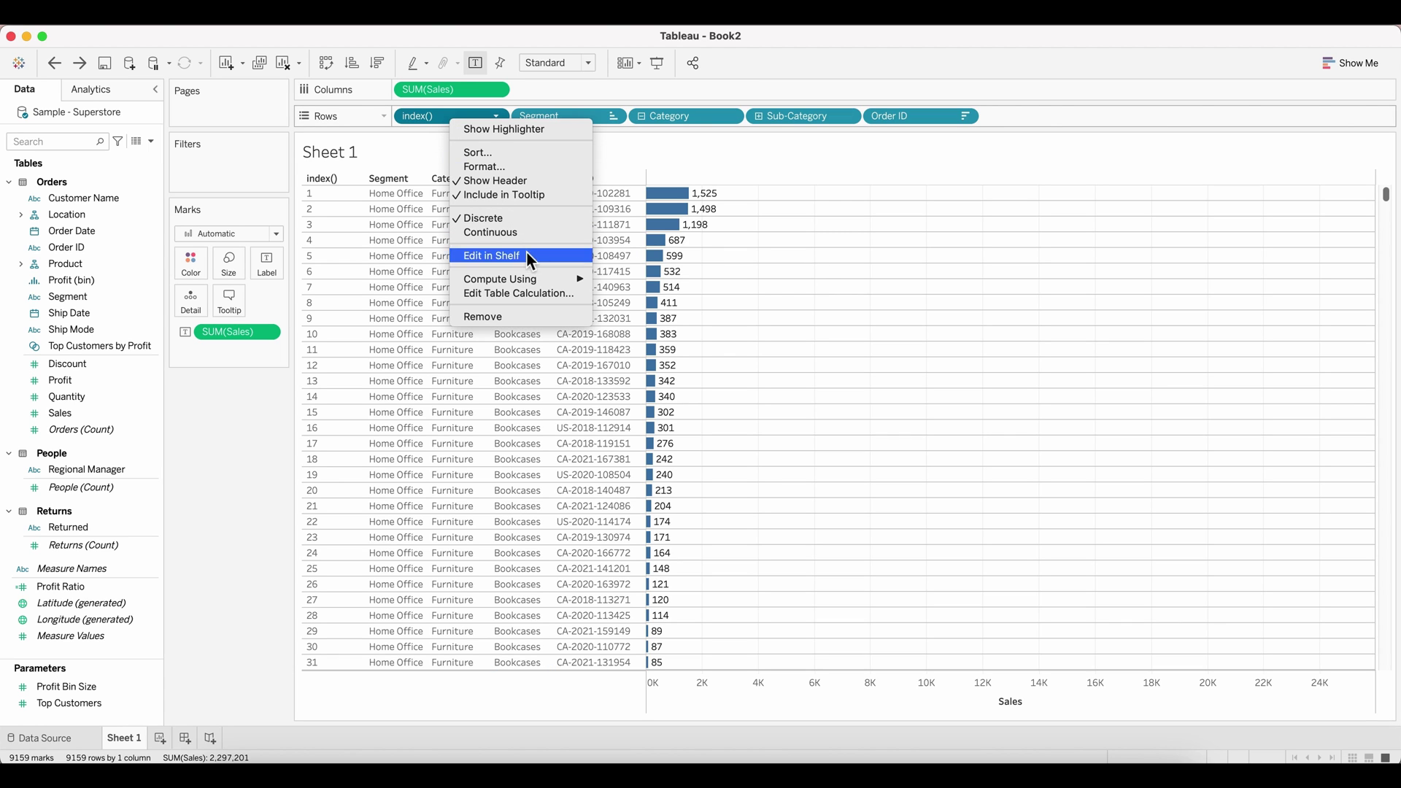
mouse_move(532, 277)
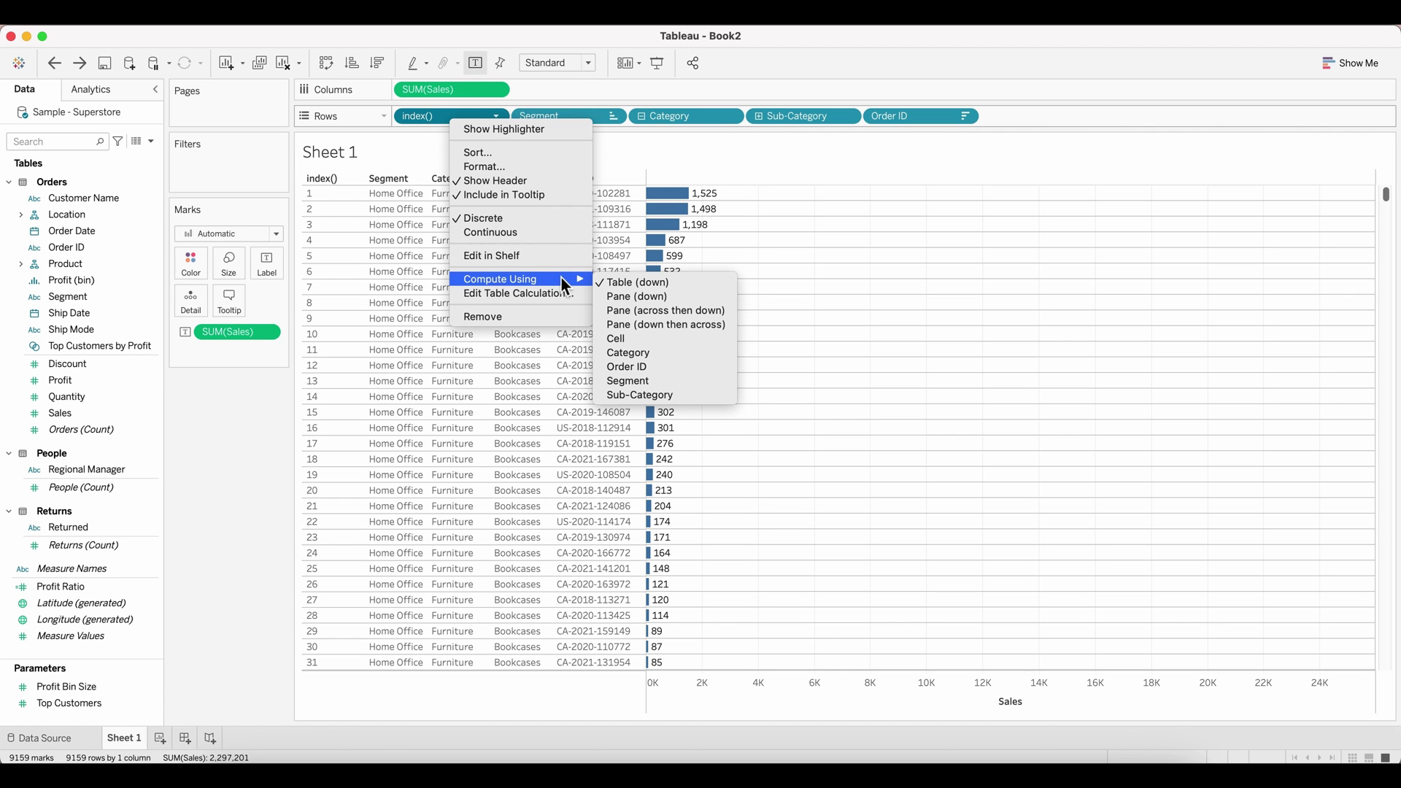
left_click(560, 291)
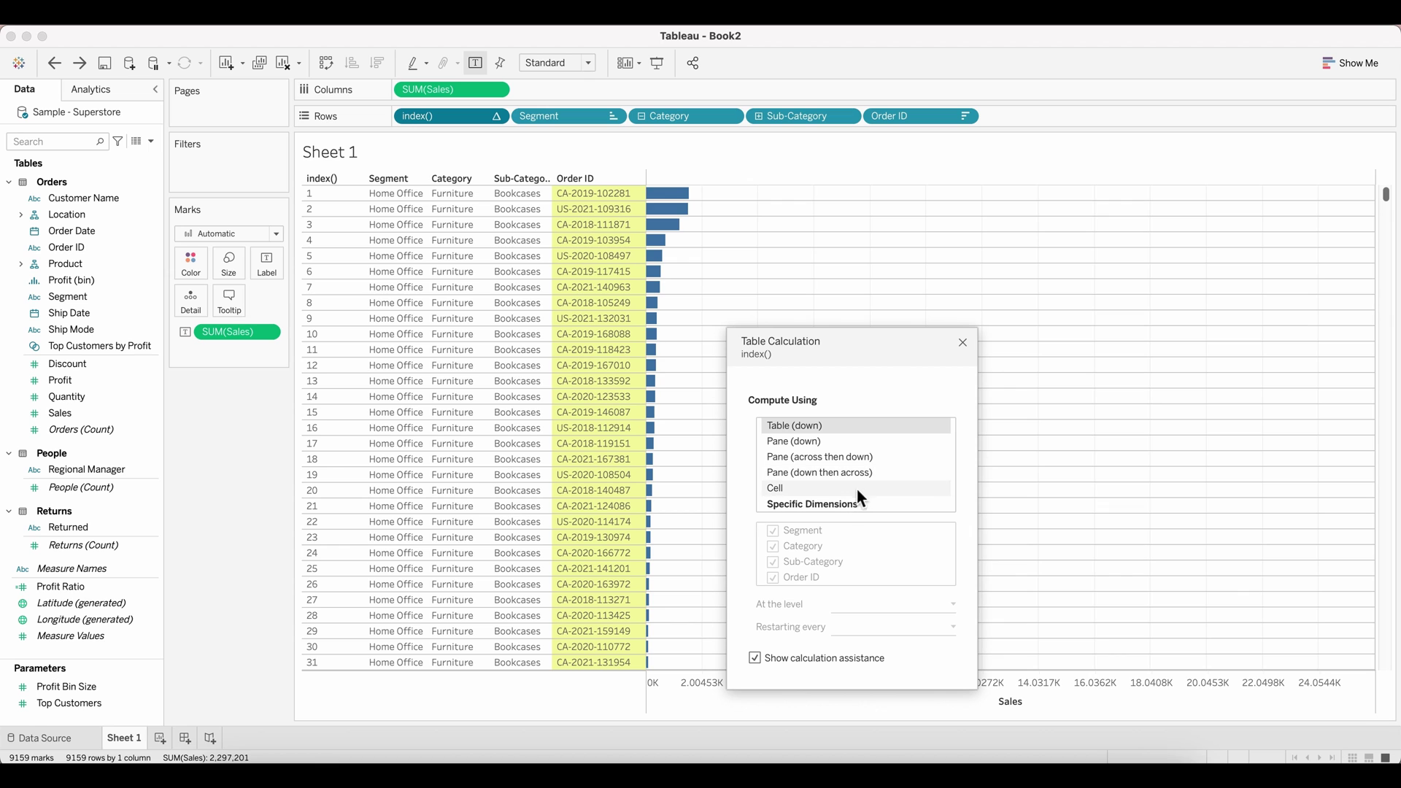
left_click(849, 505)
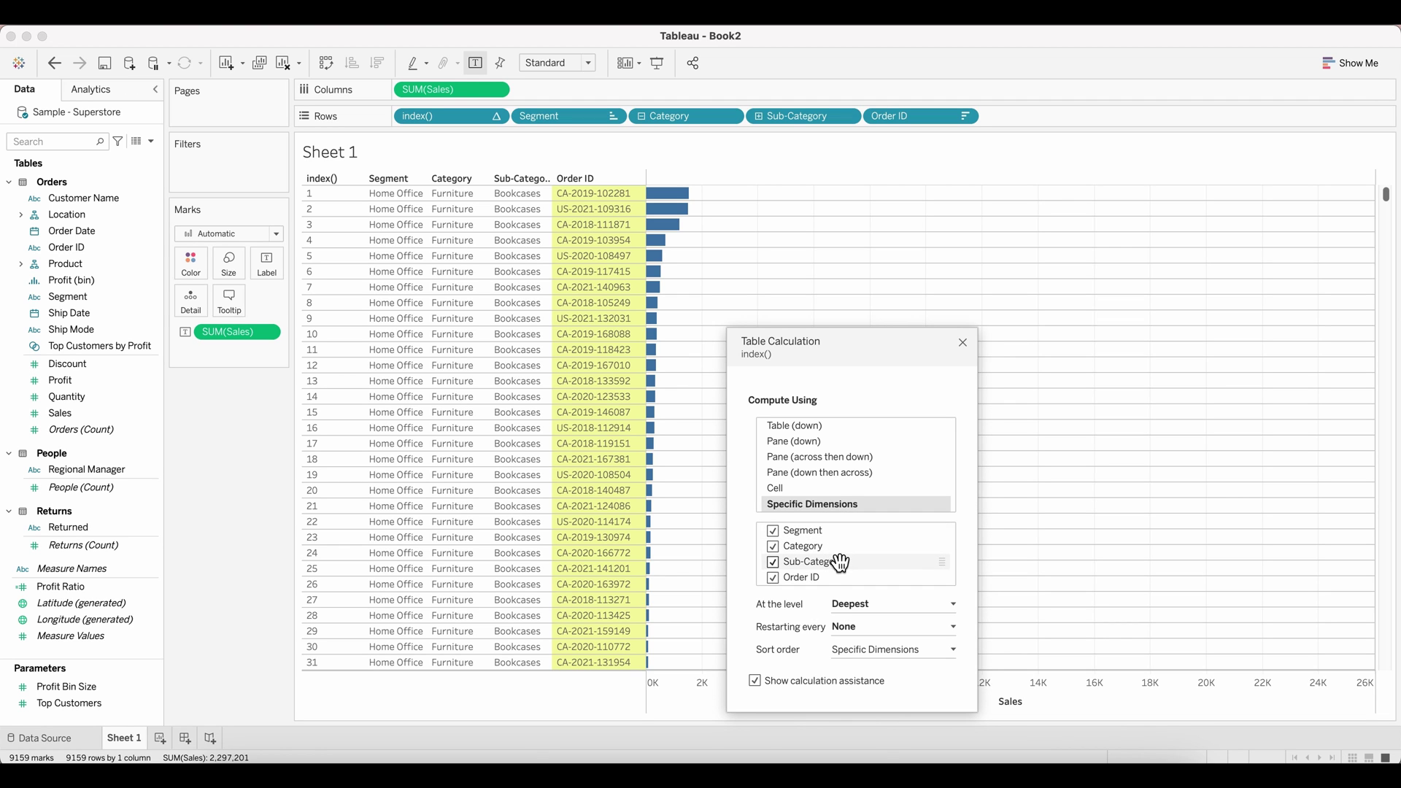
Step: Give the index a custom sort by Sum of Sales, descending
left_click(887, 650)
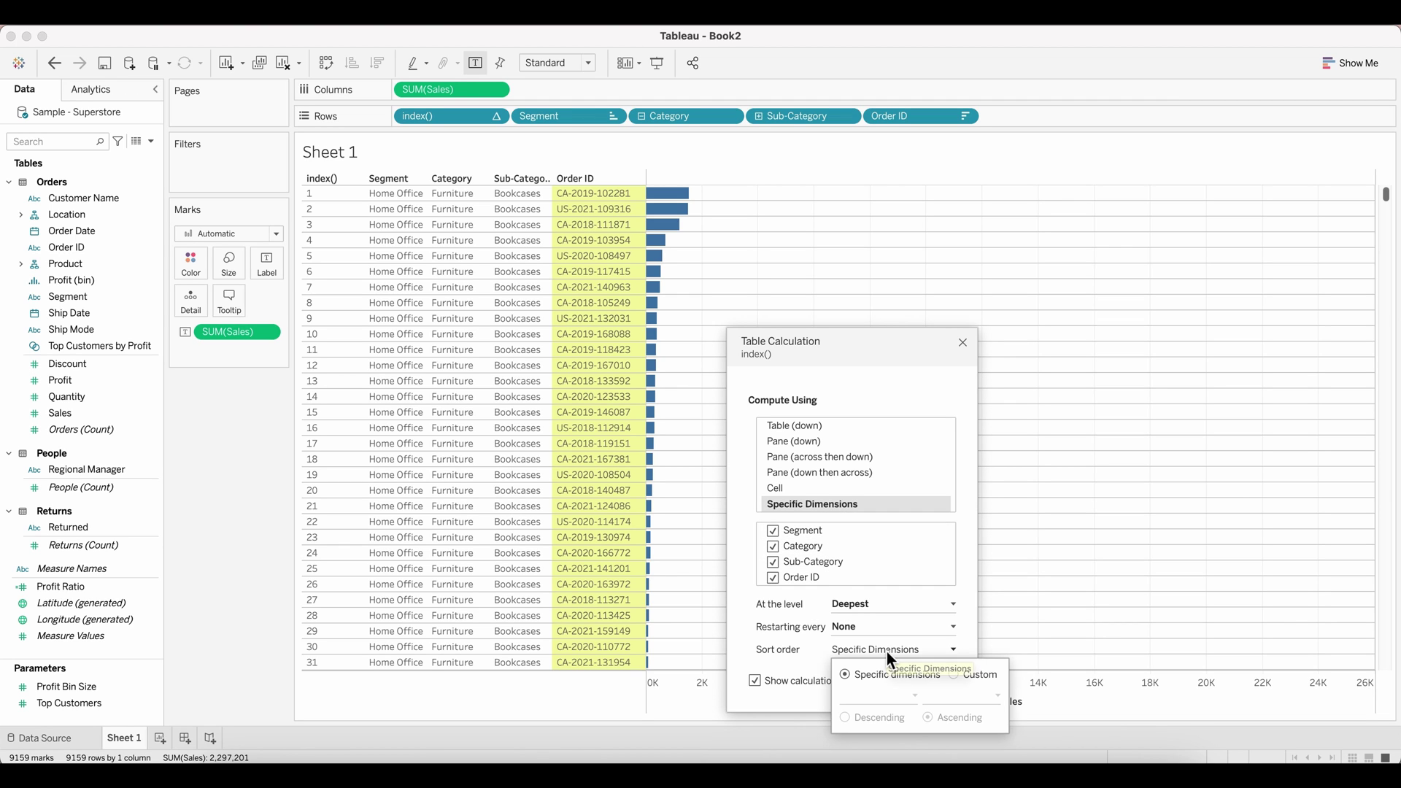
left_click(955, 675)
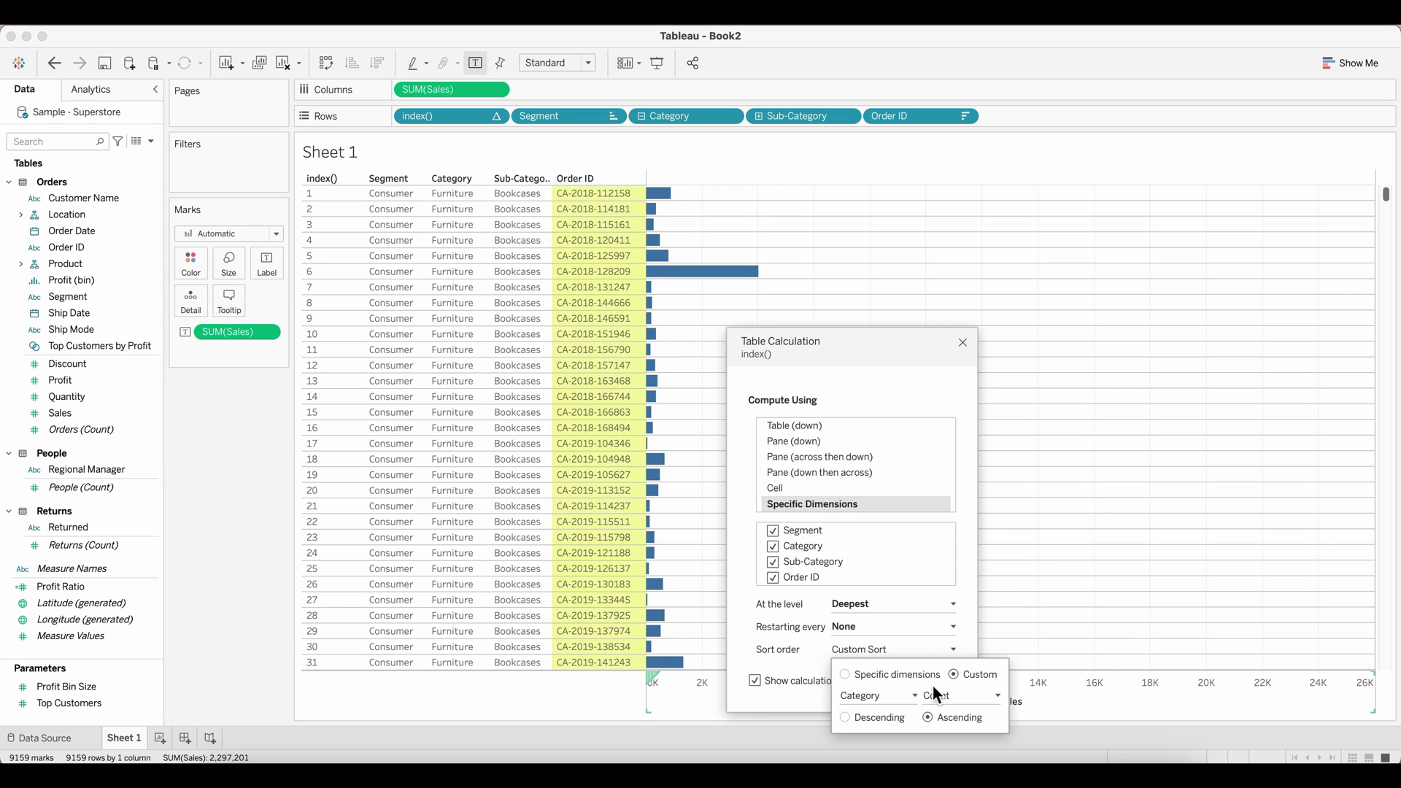
left_click(894, 704)
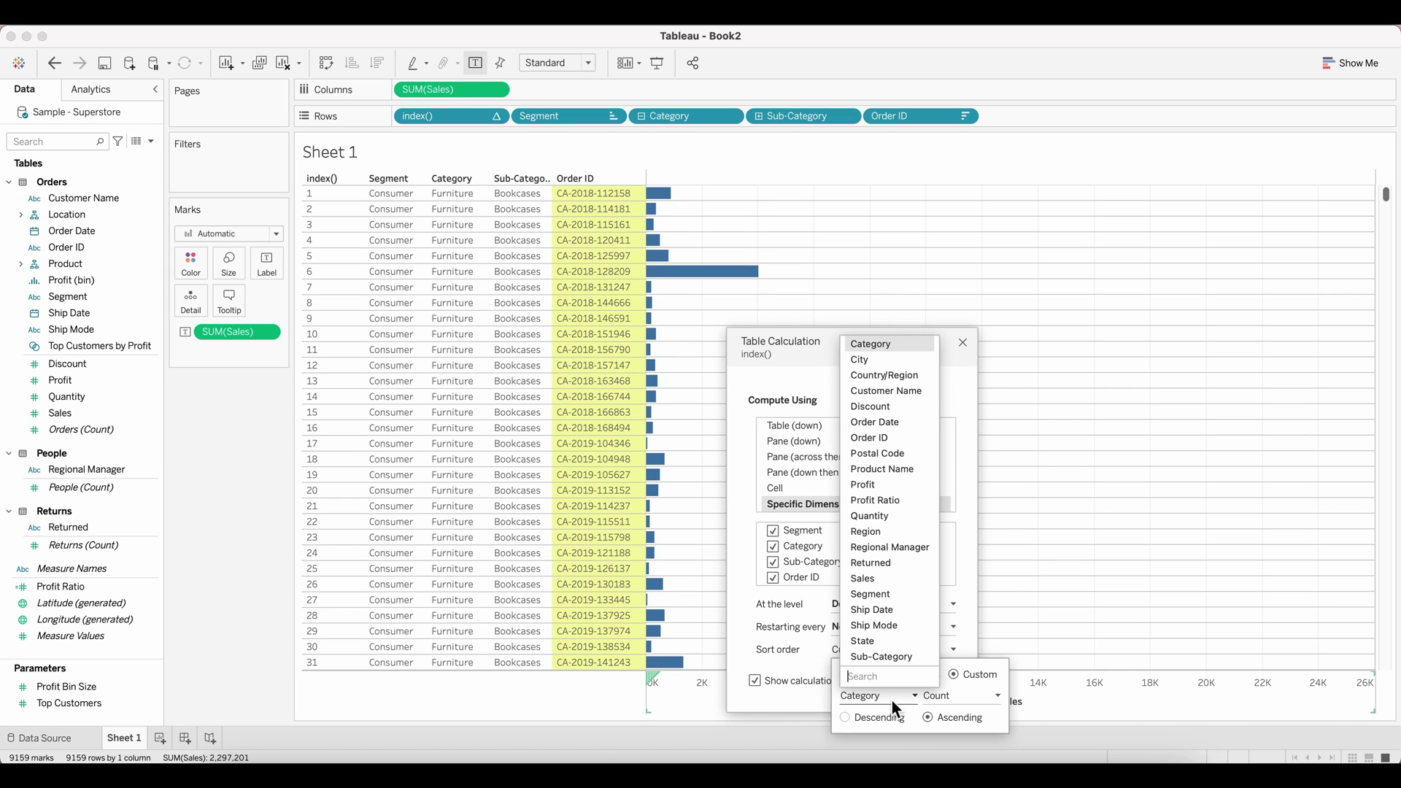
type("orde")
key("BackSpace")
key("BackSpace")
key("BackSpace")
key("BackSpace")
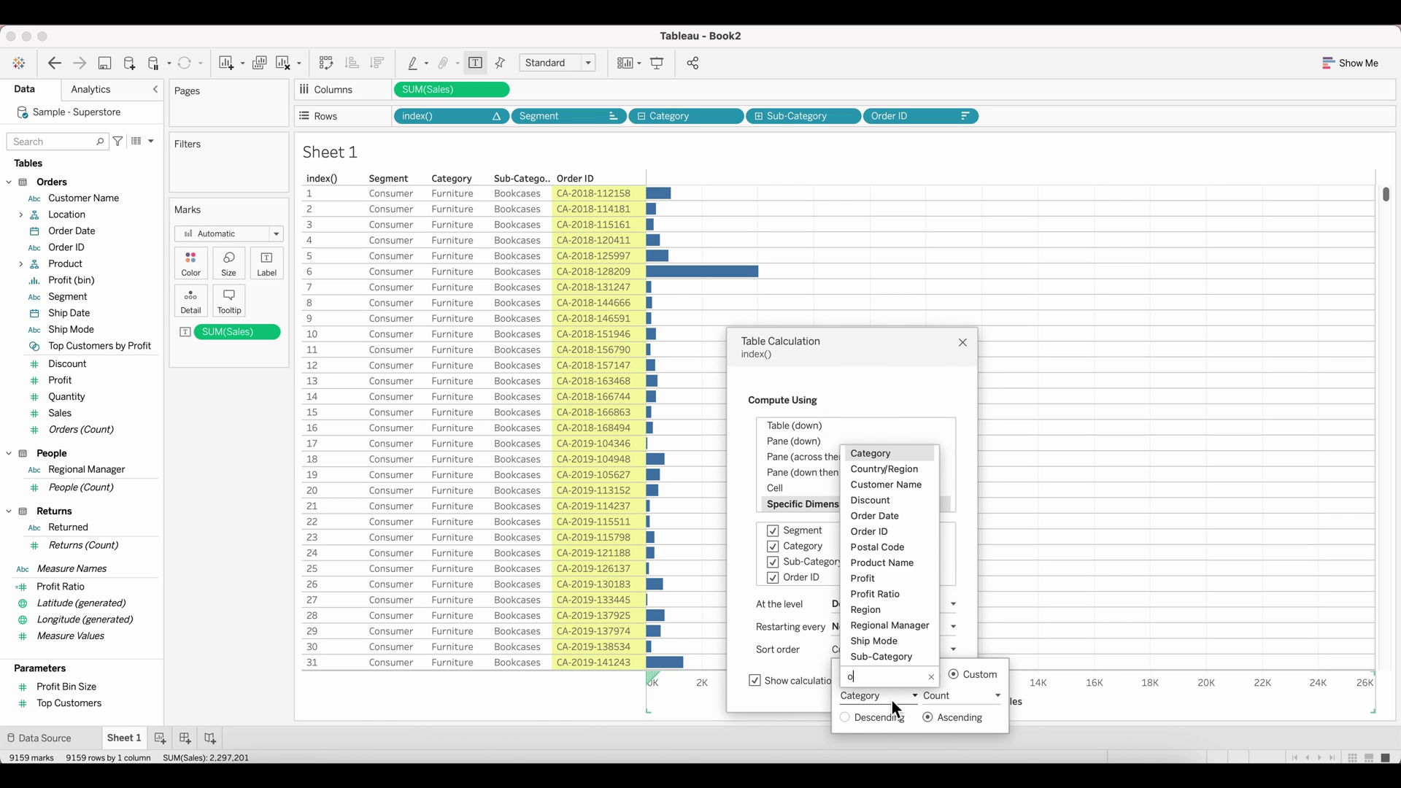
type("sales")
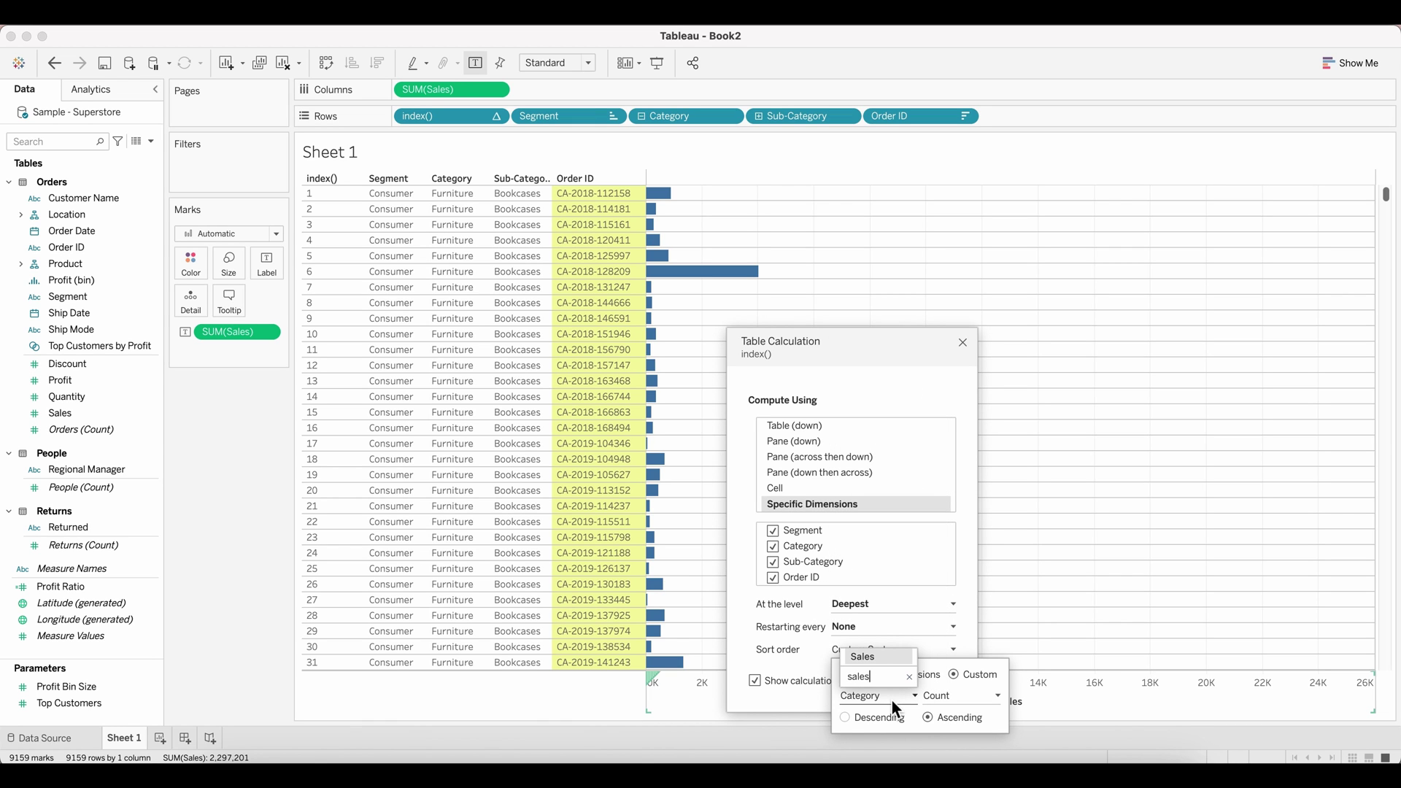
left_click(885, 659)
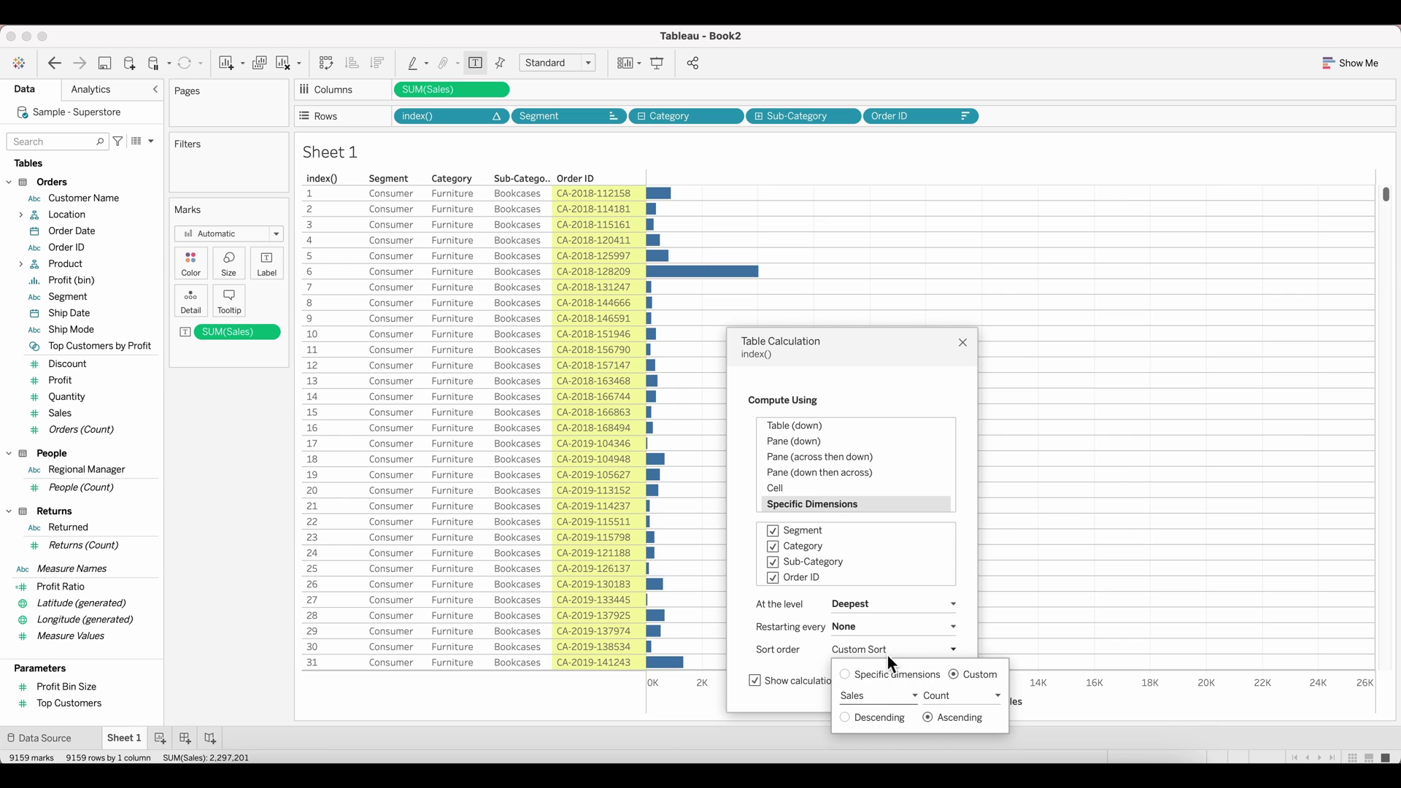
left_click(948, 703)
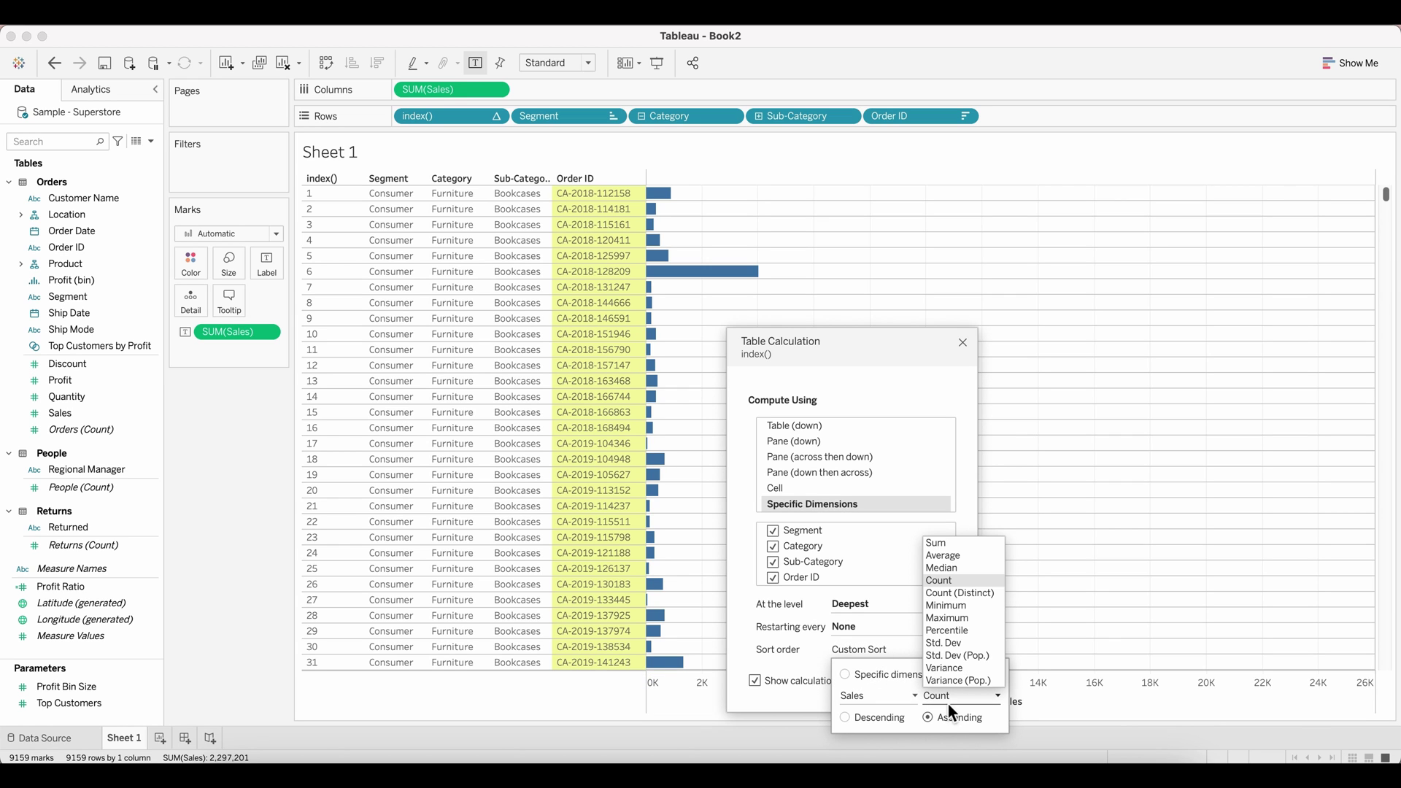
left_click(941, 542)
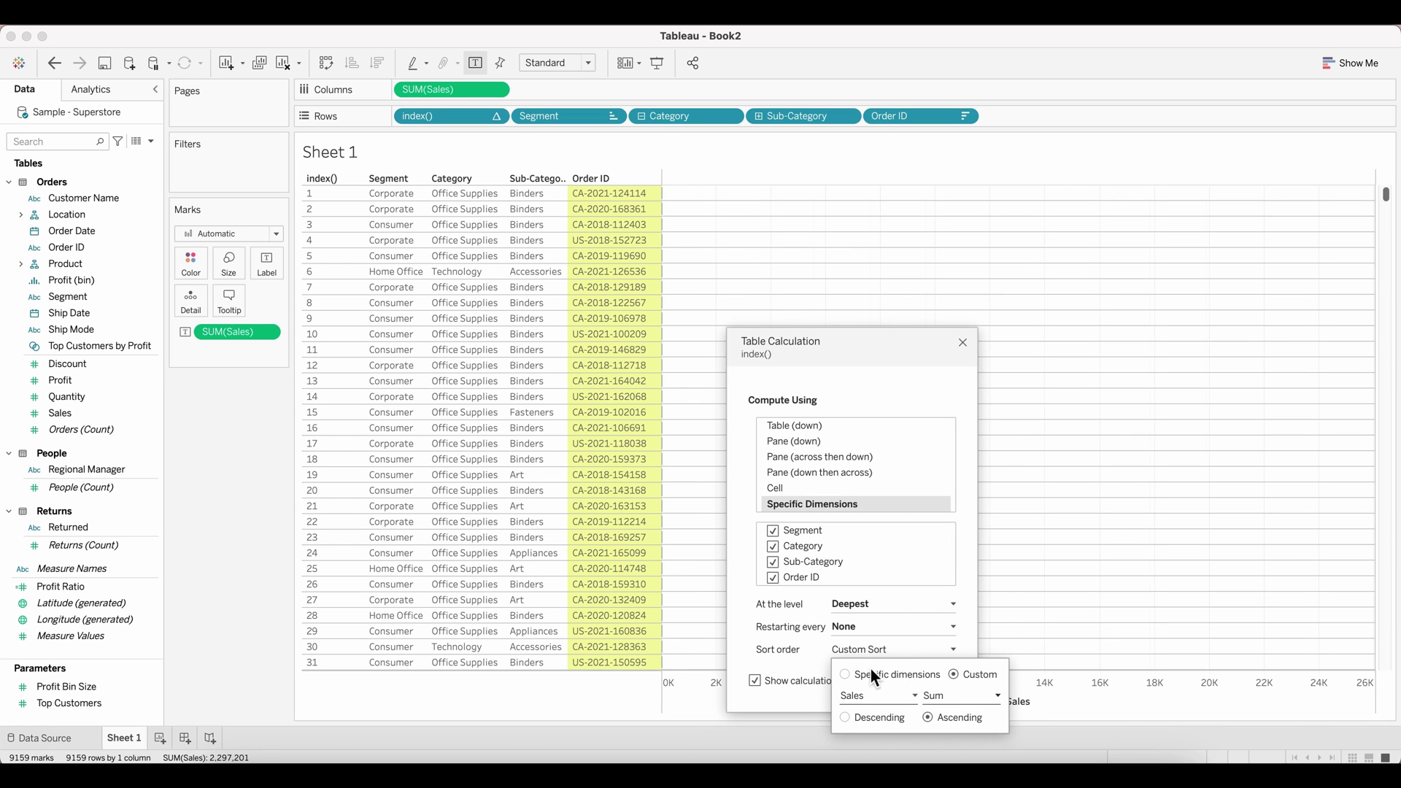
left_click(846, 717)
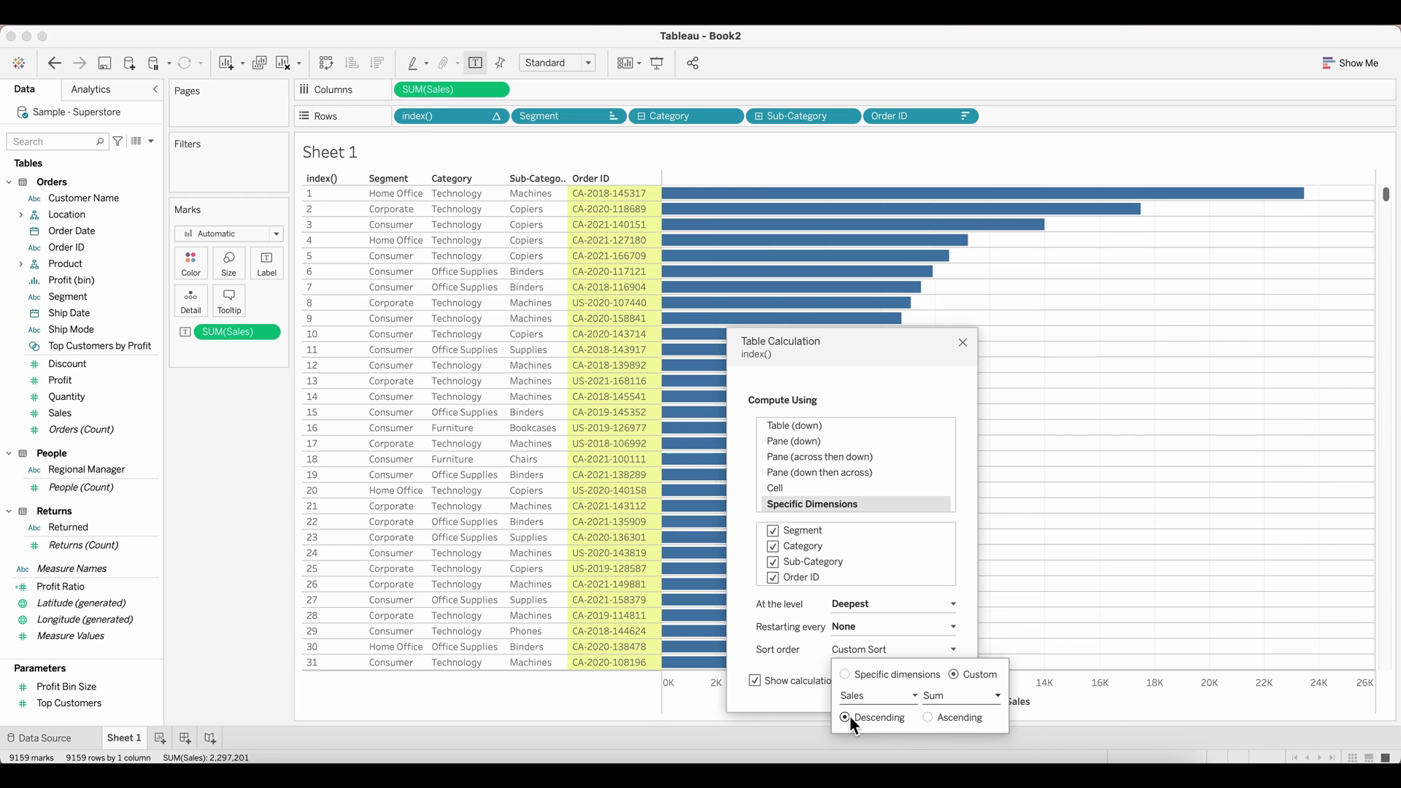
left_click(963, 341)
left_click(962, 343)
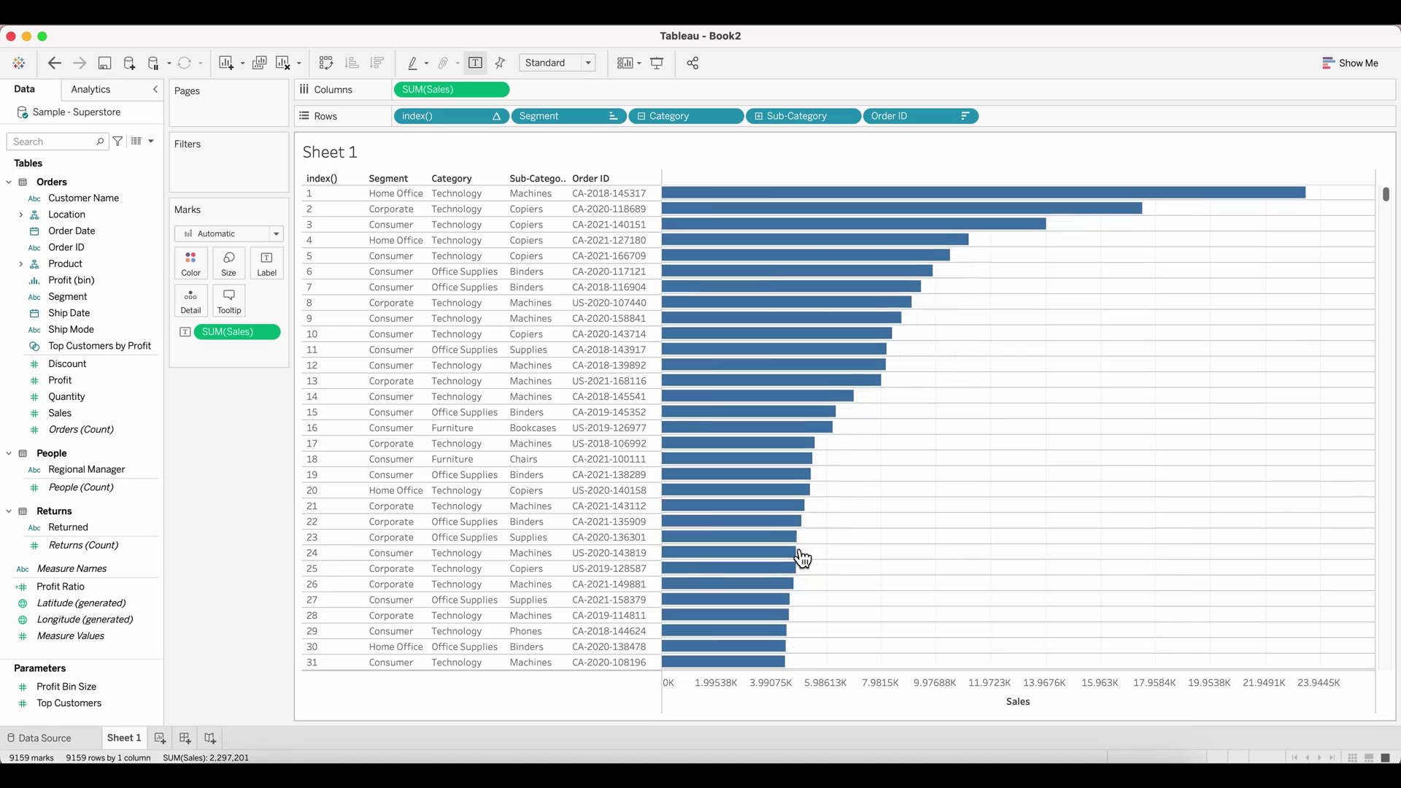
scroll(799, 556, "down", 20)
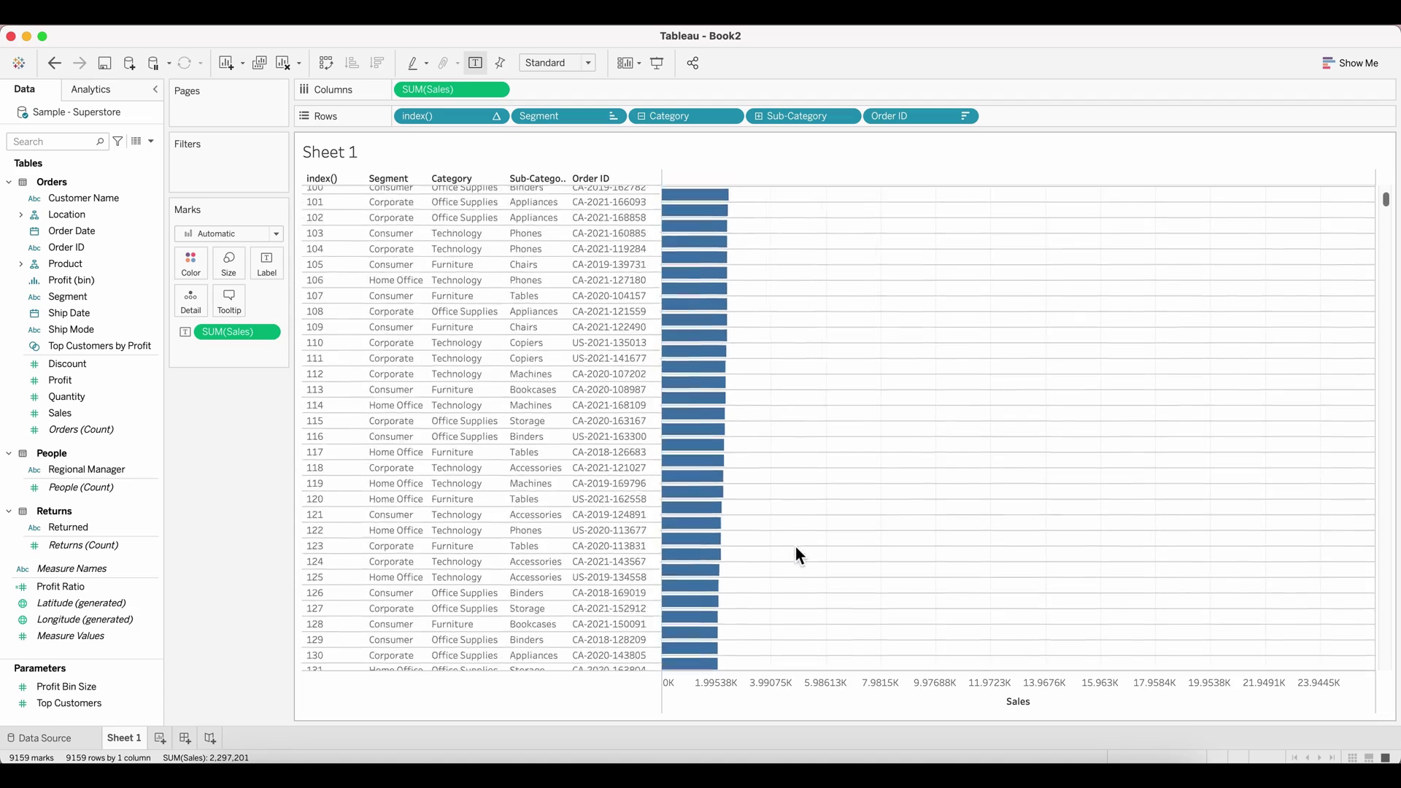
scroll(796, 547, "down", 20)
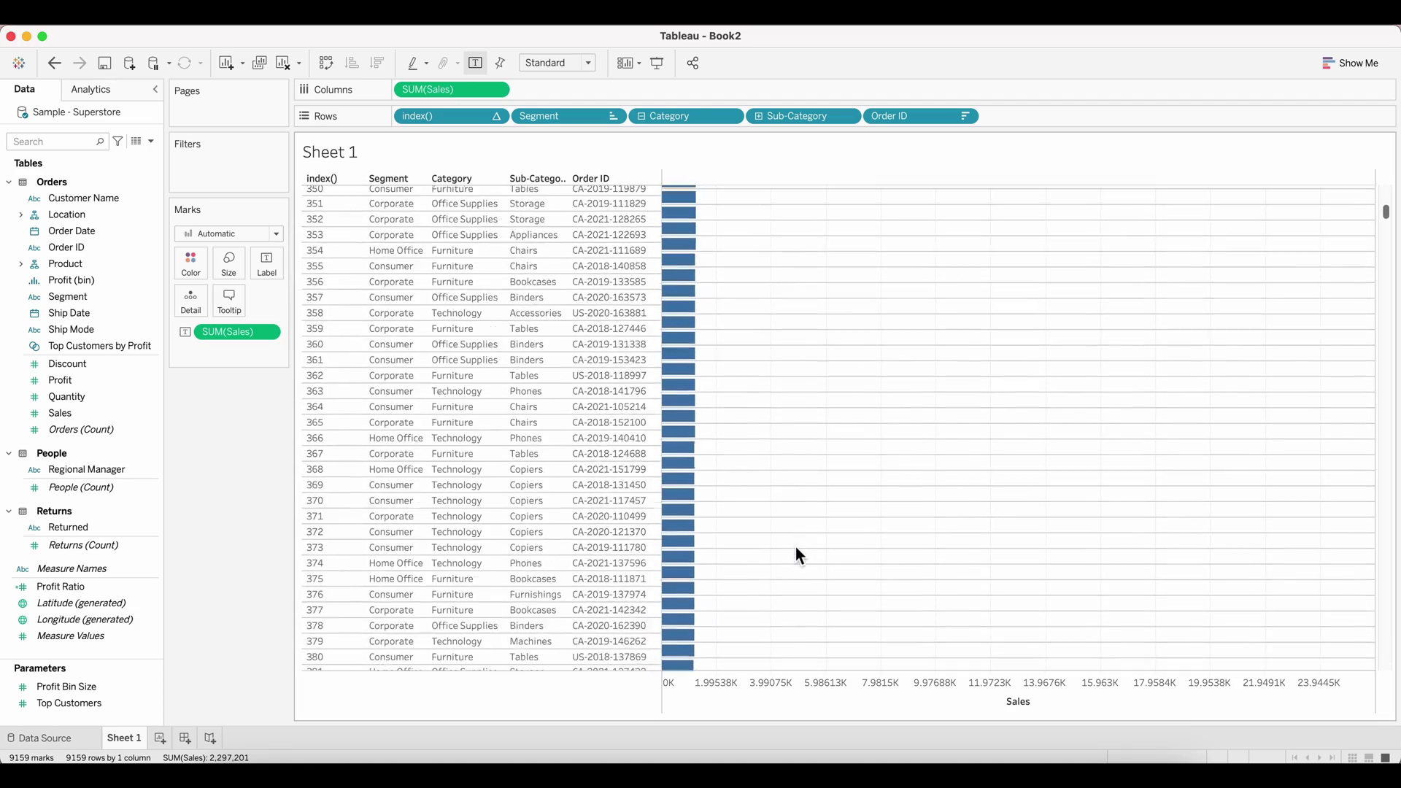
scroll(795, 547, "down", 20)
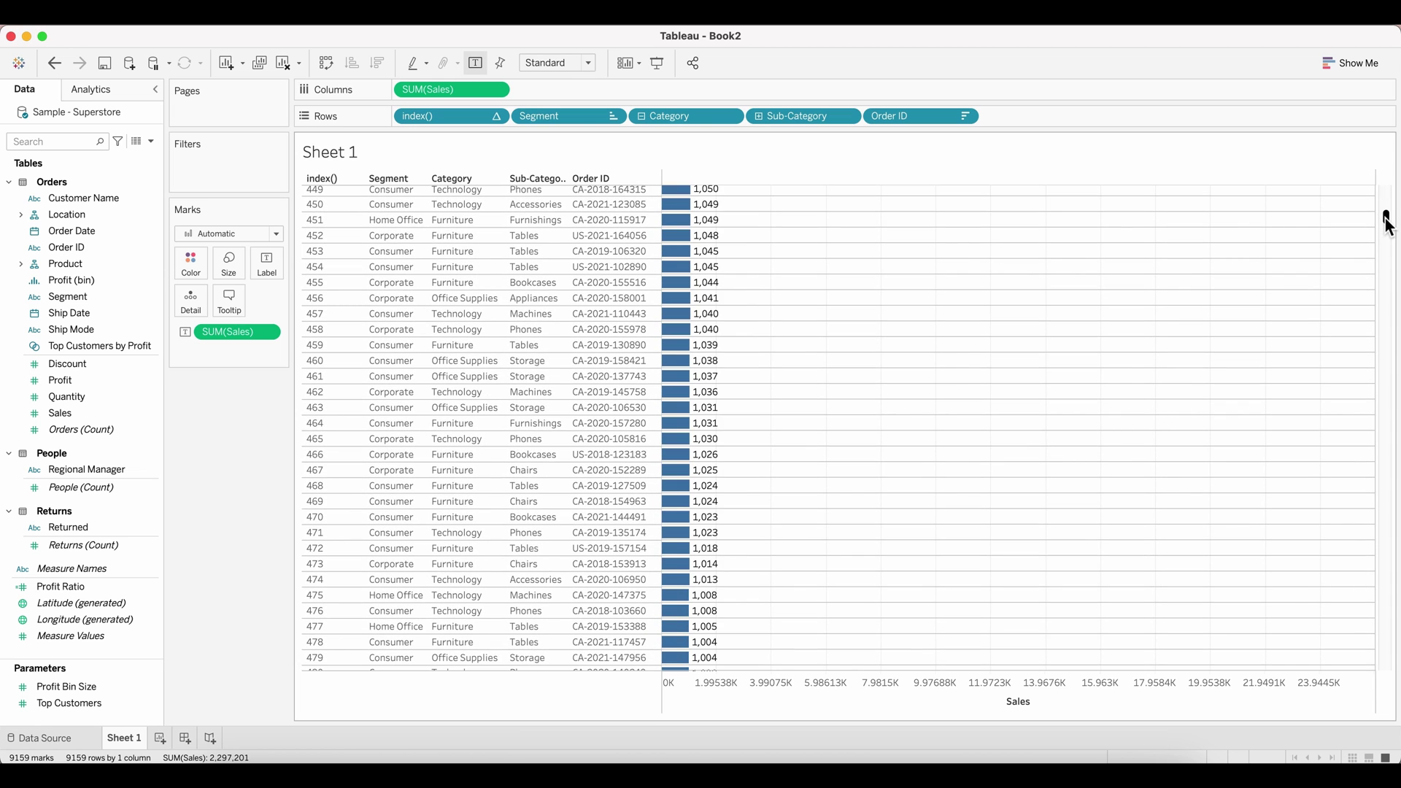
left_click_drag(1386, 223, 1385, 175)
Step: Set the pane column divider border to None in the sheet's formatting
right_click(1106, 304)
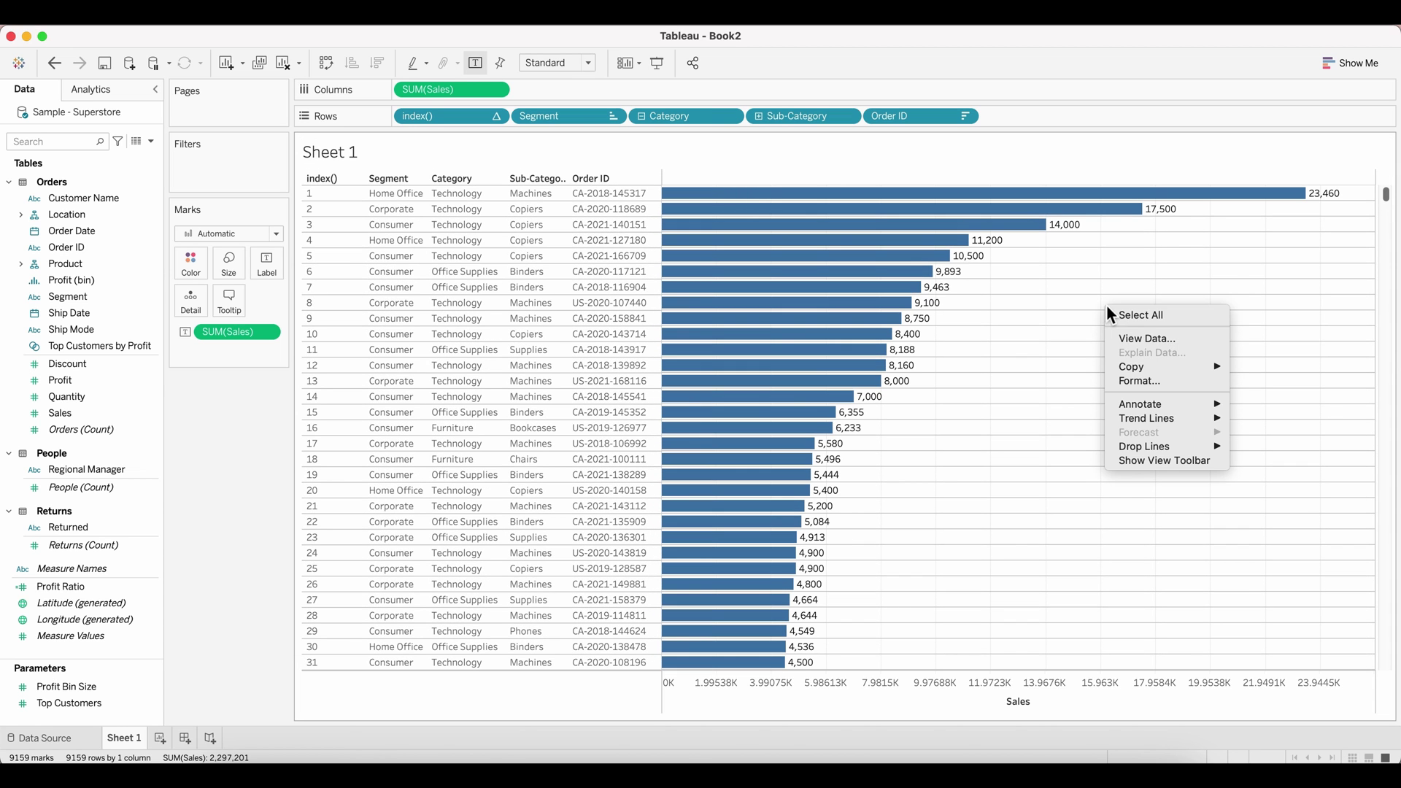
left_click(1140, 380)
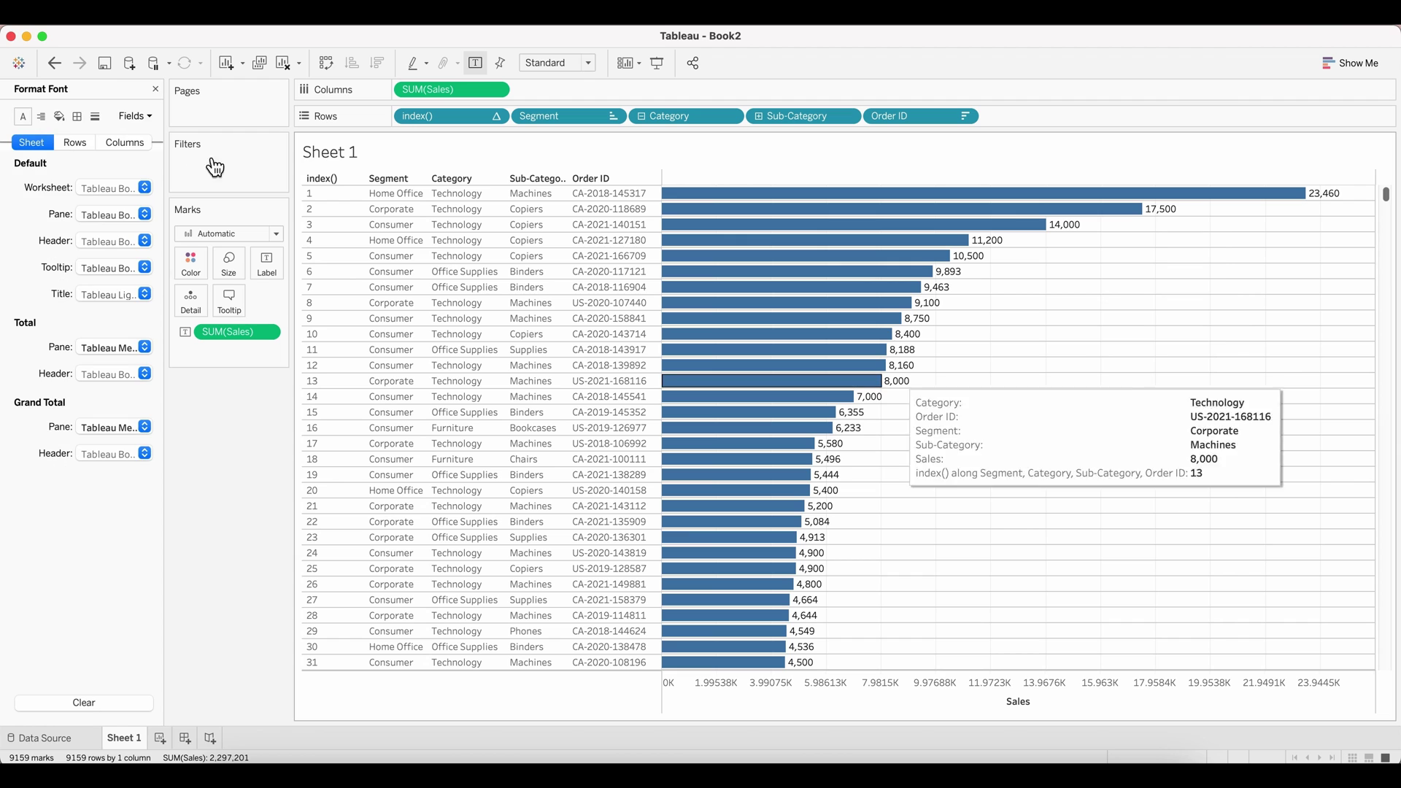
left_click(77, 116)
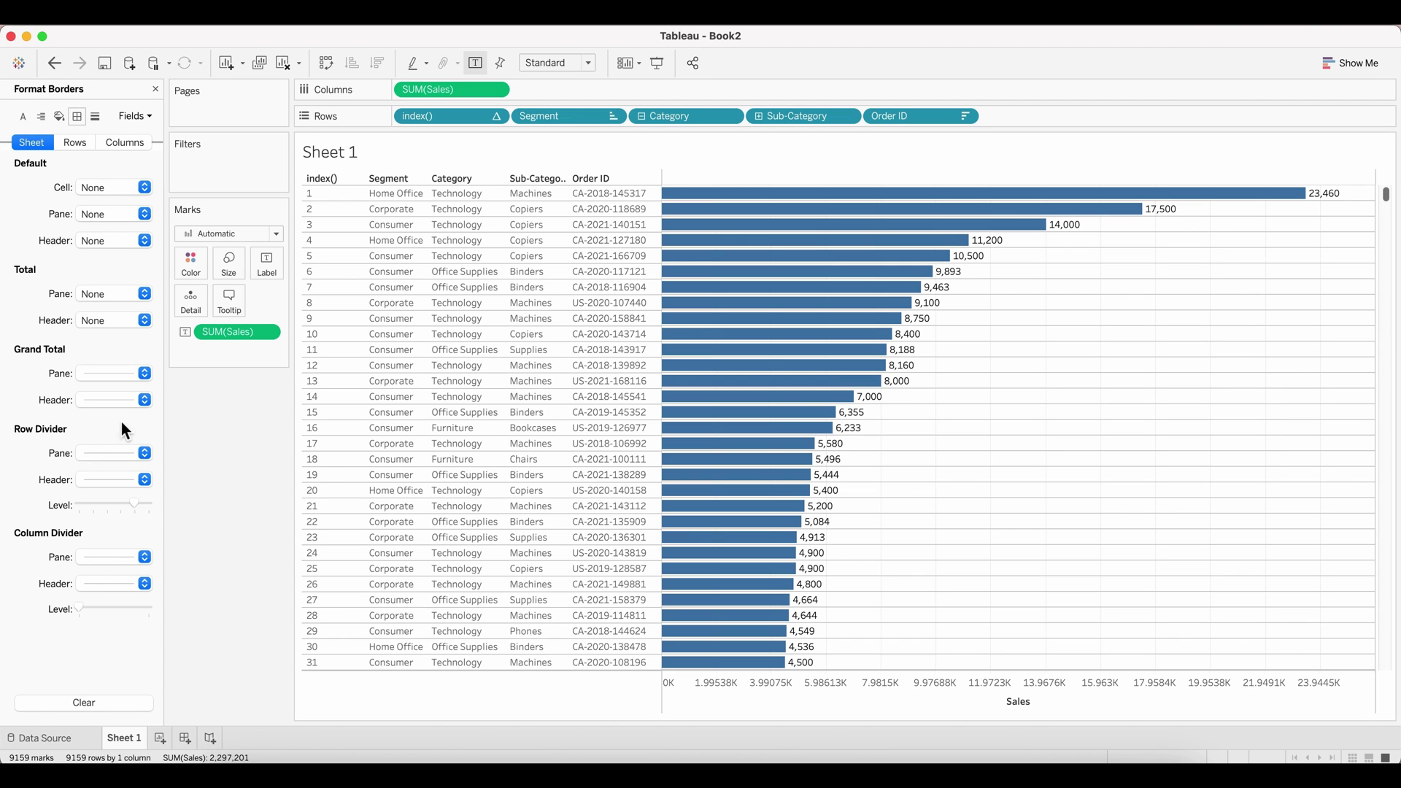
left_click(95, 555)
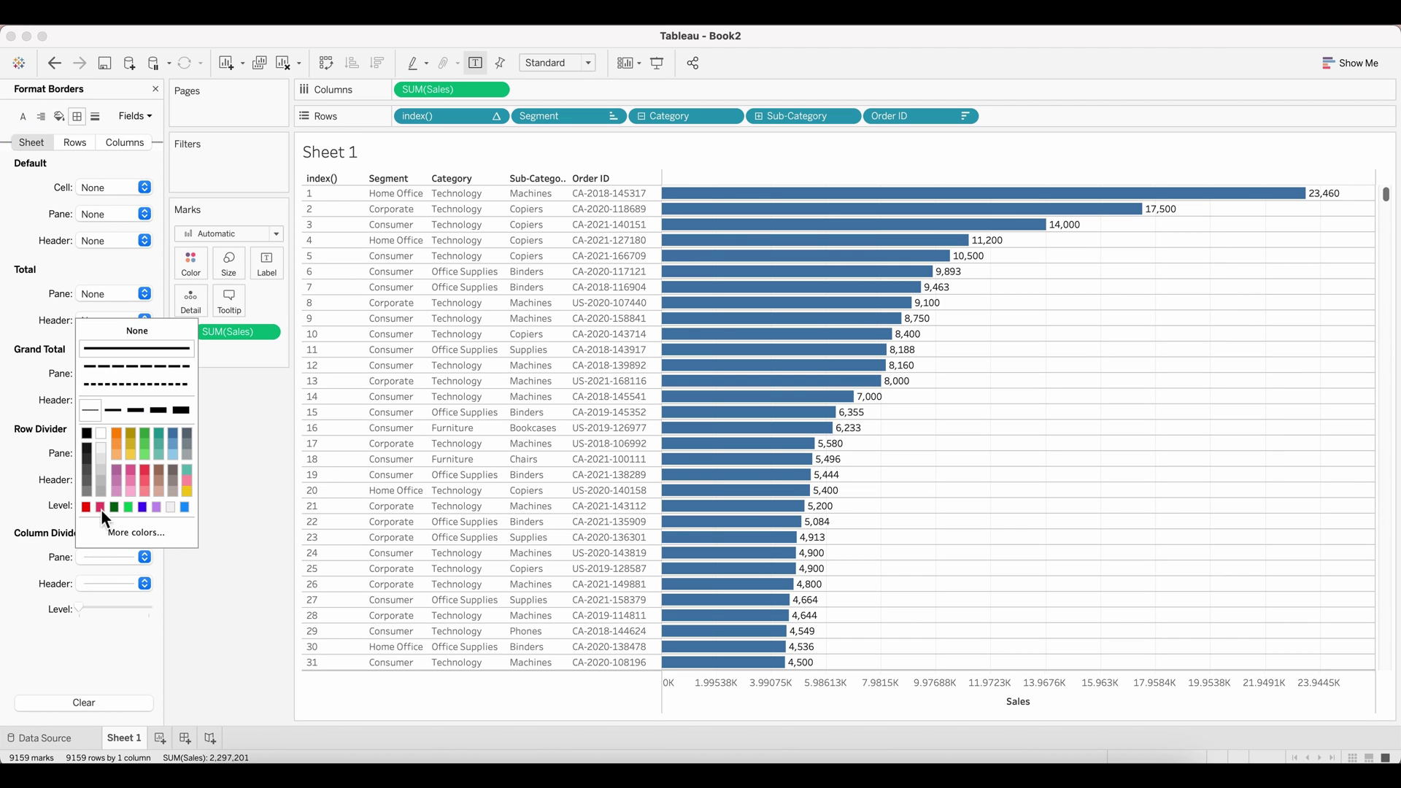
left_click(132, 325)
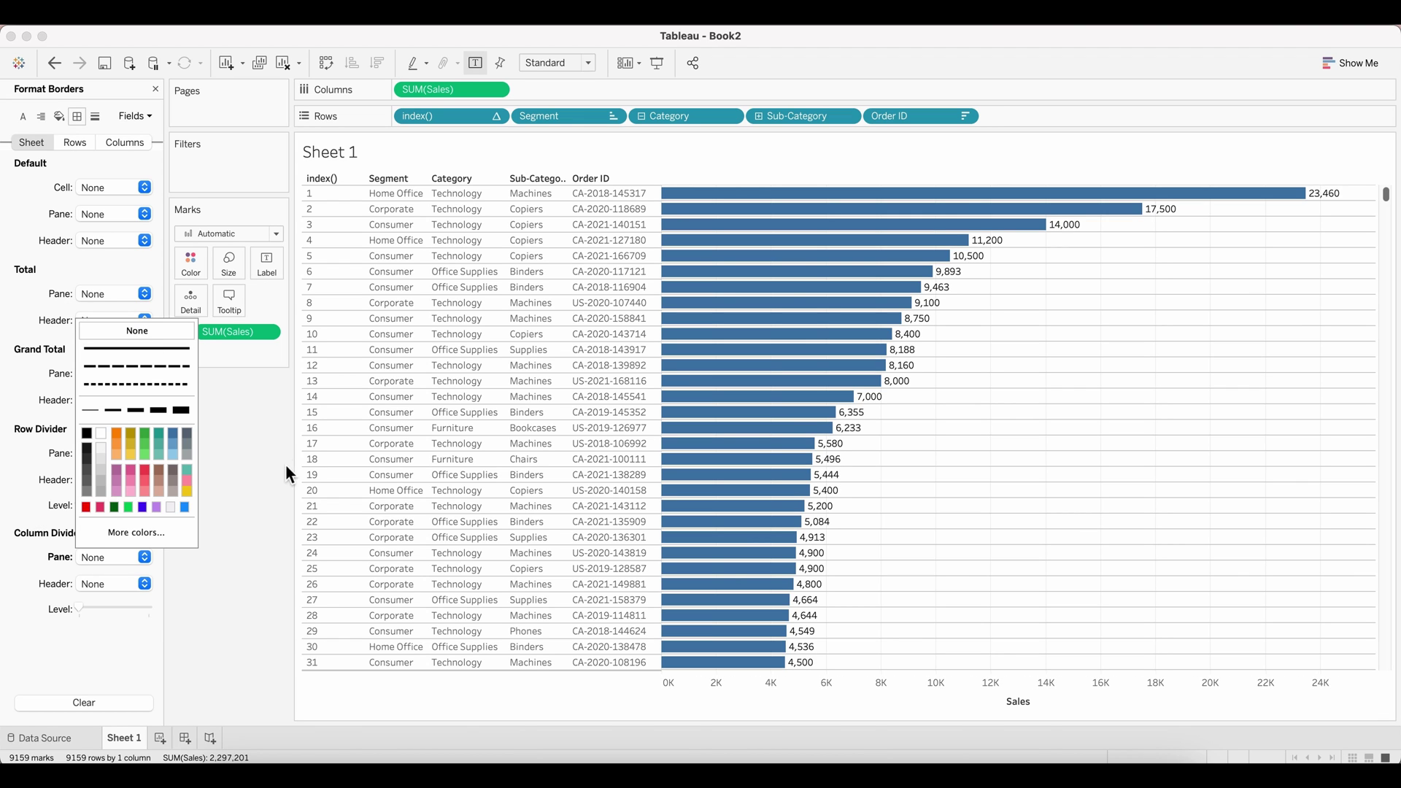
left_click(262, 453)
Step: Set the column grid lines to None
left_click(96, 118)
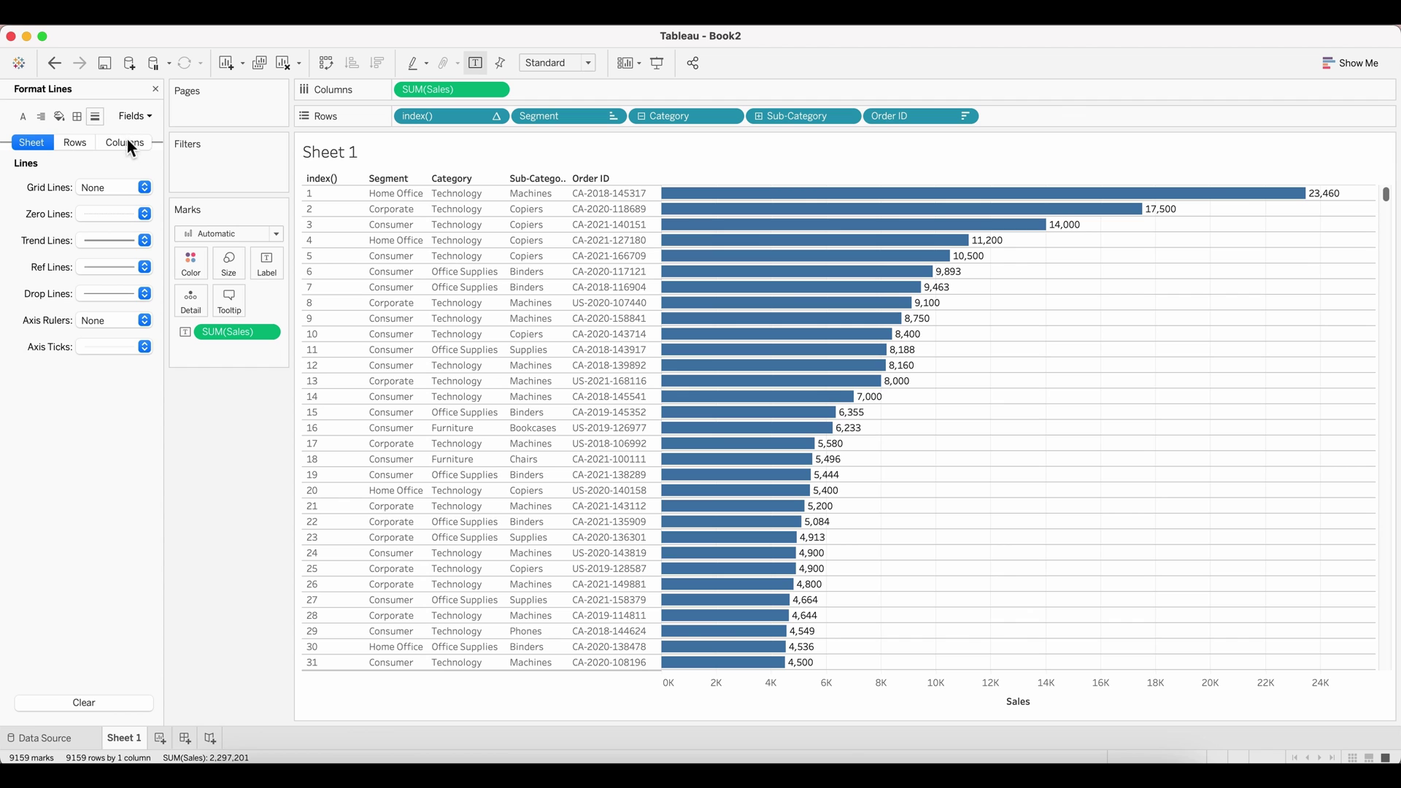
left_click(127, 143)
left_click(106, 186)
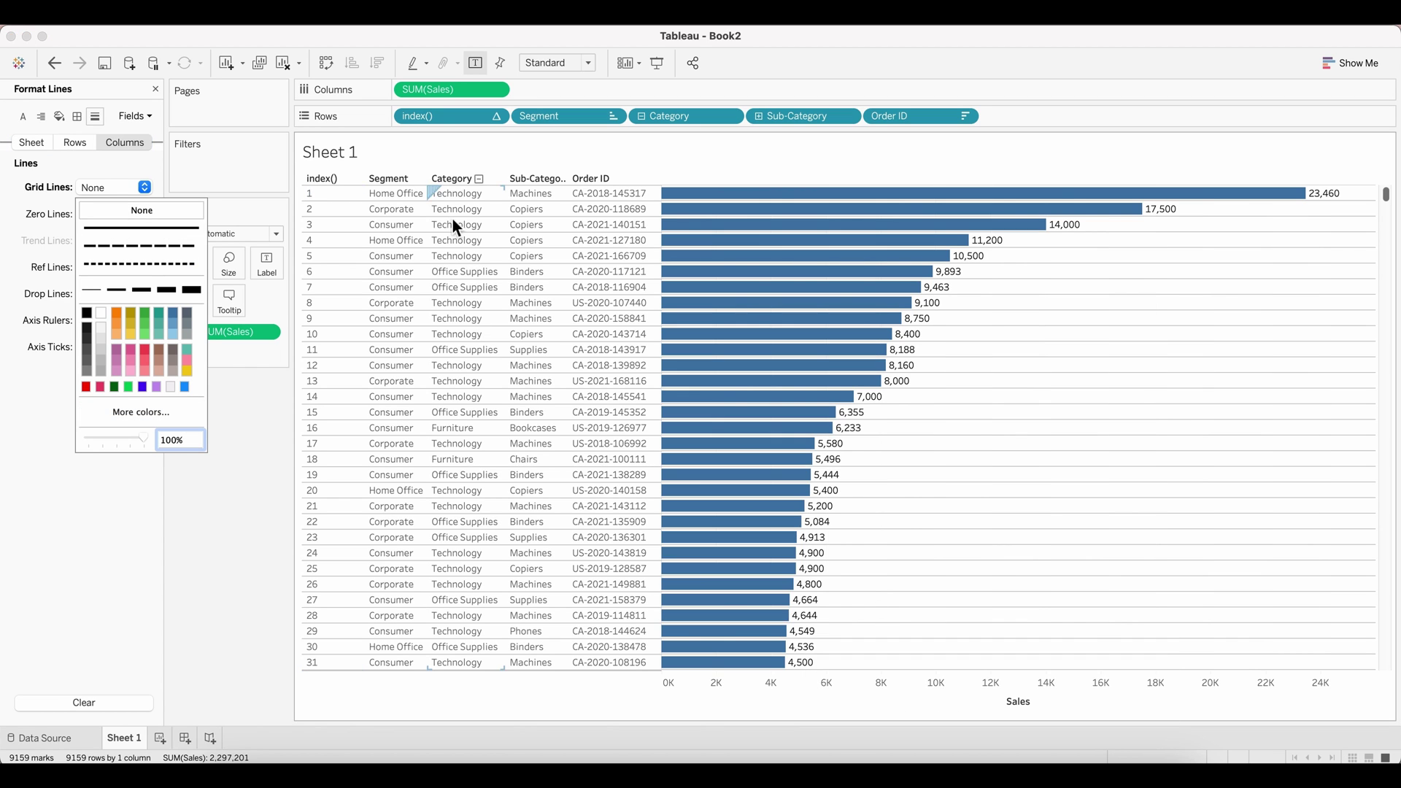
left_click(445, 117)
Step: Turn off the index() header, widen Sub-Category, and drag the header row taller
right_click(445, 117)
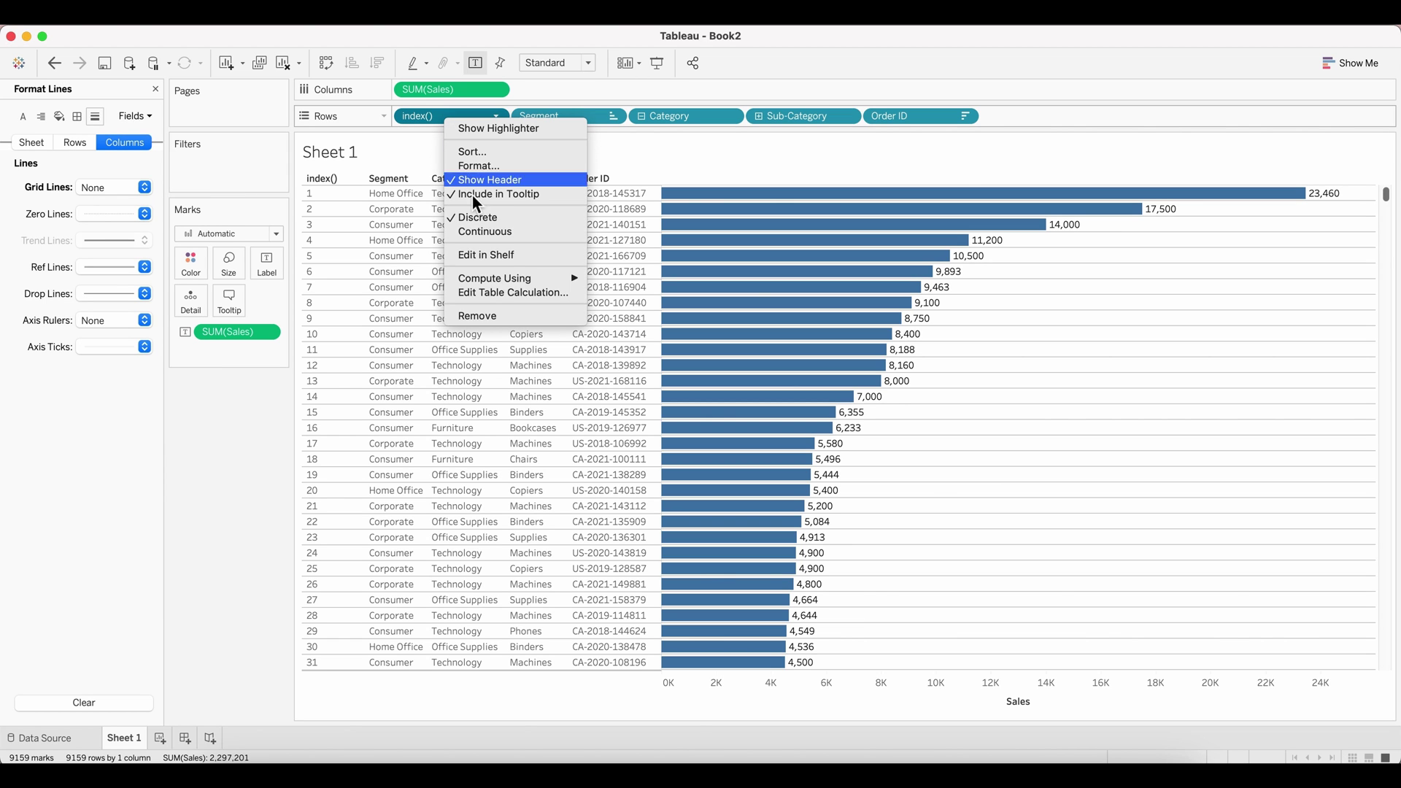
left_click(503, 179)
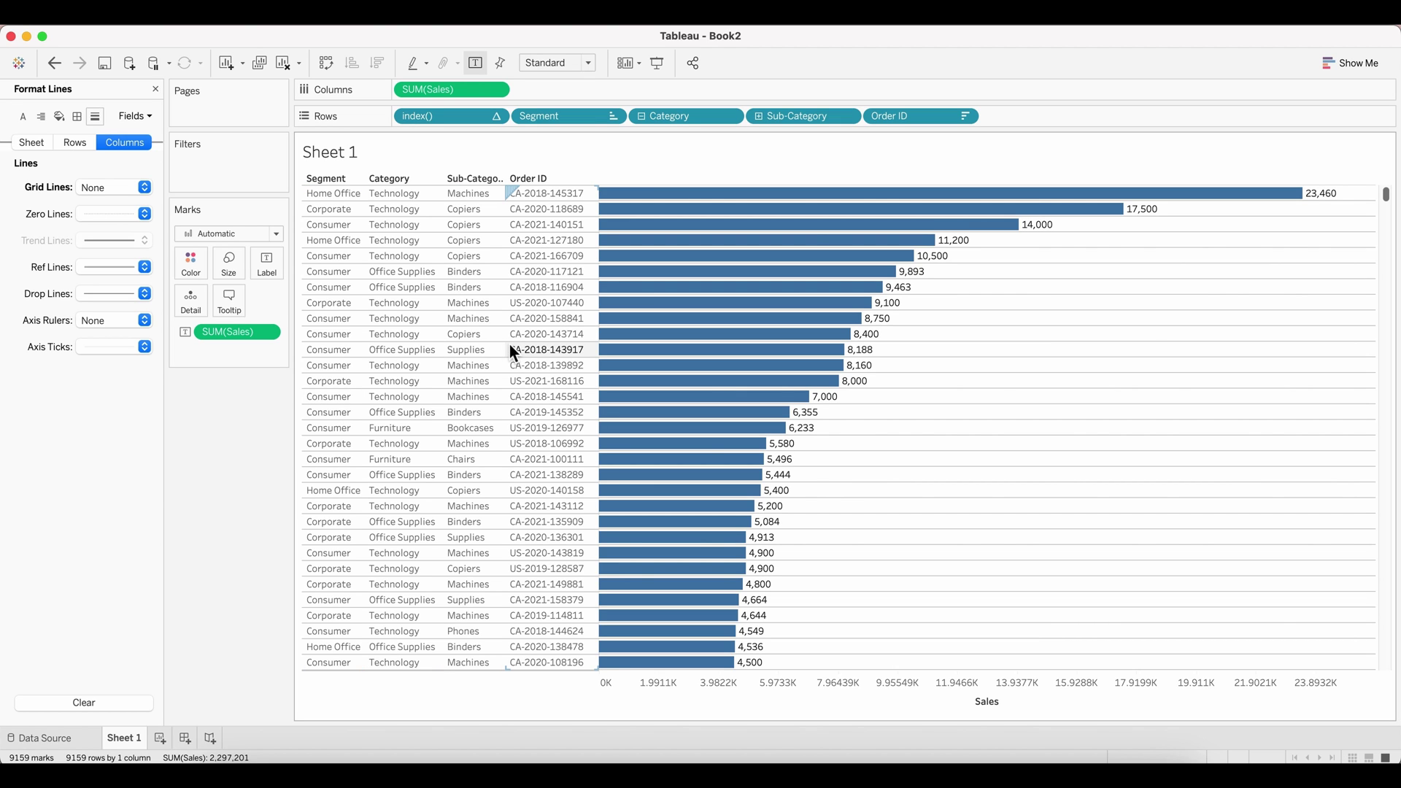
left_click_drag(507, 350, 547, 353)
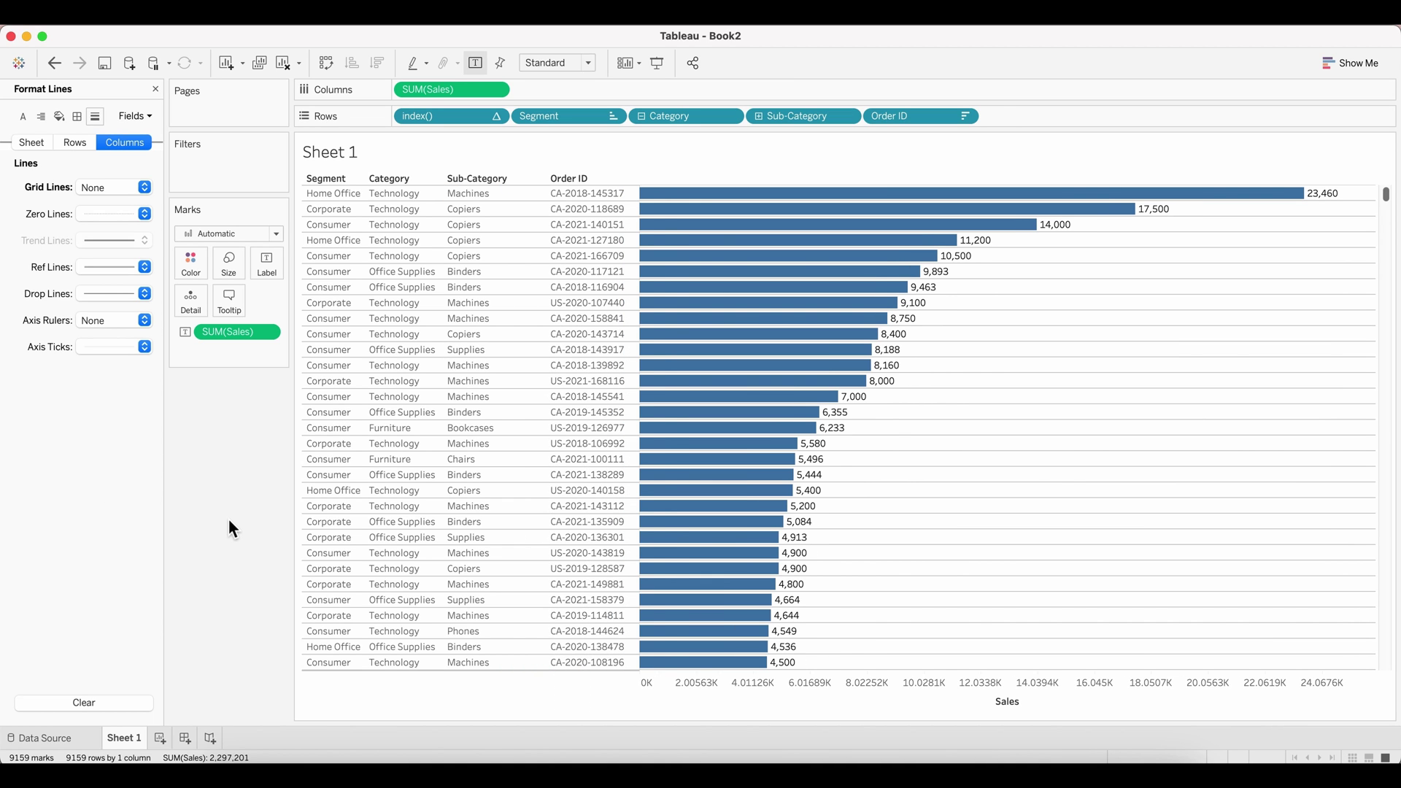
left_click_drag(325, 190, 323, 208)
Step: Format field labels with white font, black shading and middle vertical corner alignment
right_click(324, 193)
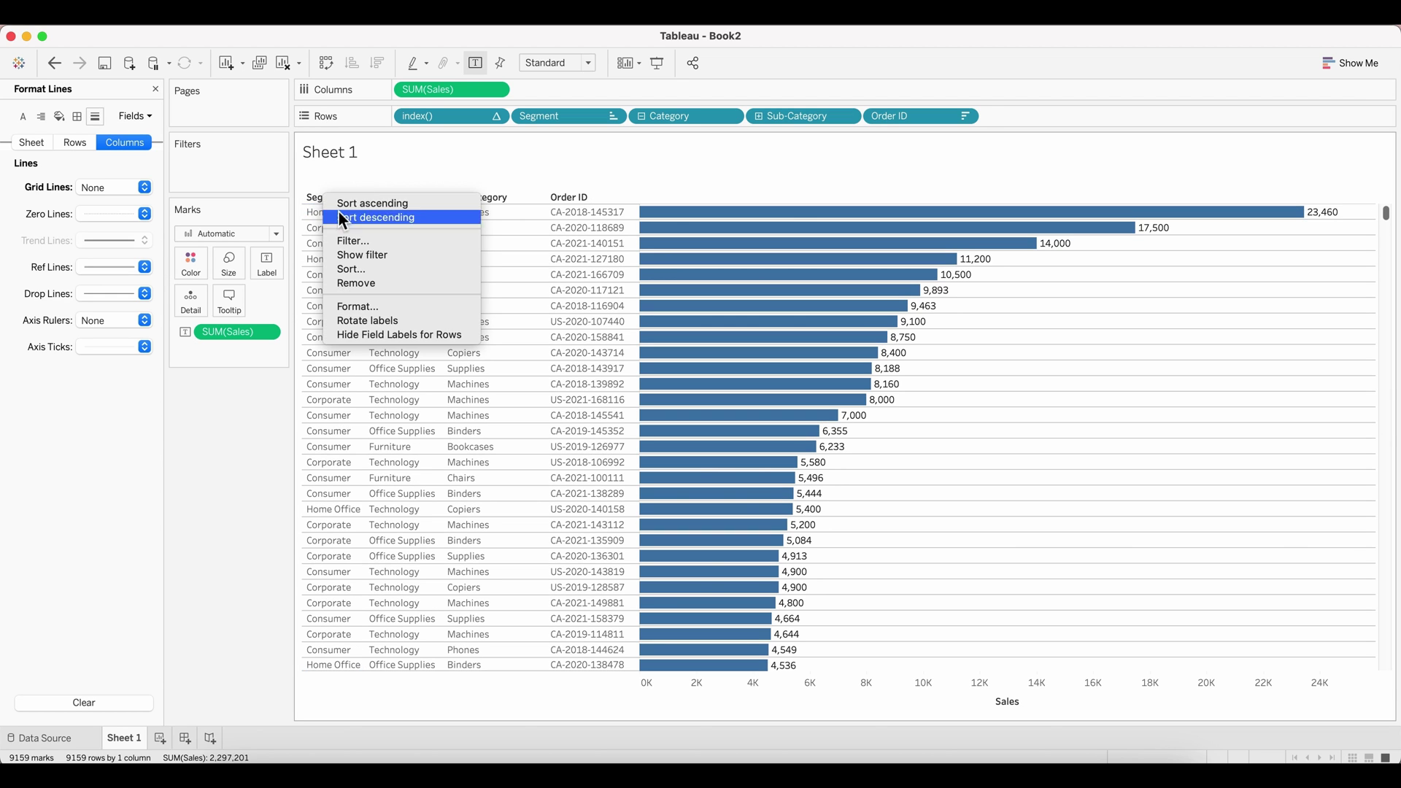
left_click(357, 303)
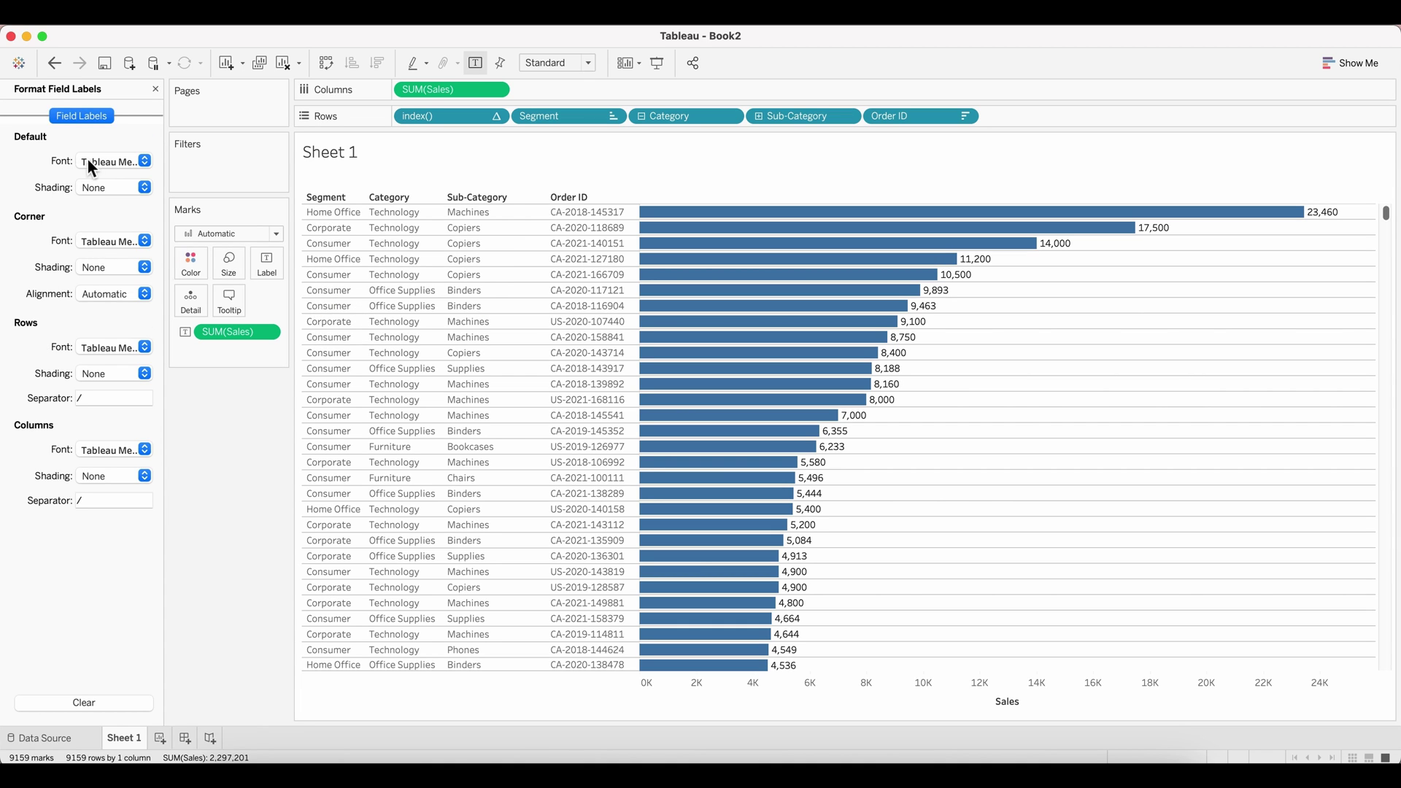
left_click(106, 162)
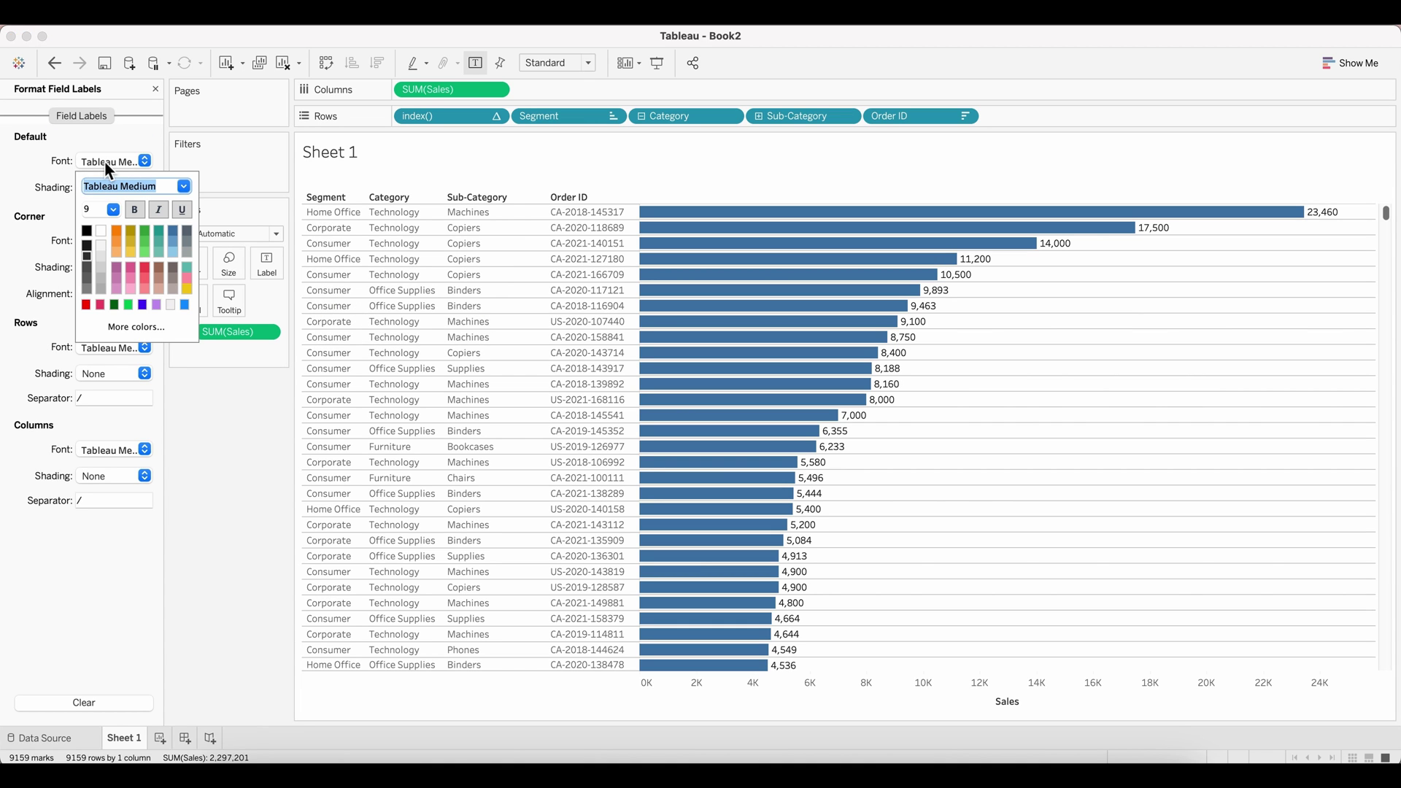
left_click(102, 233)
left_click(45, 247)
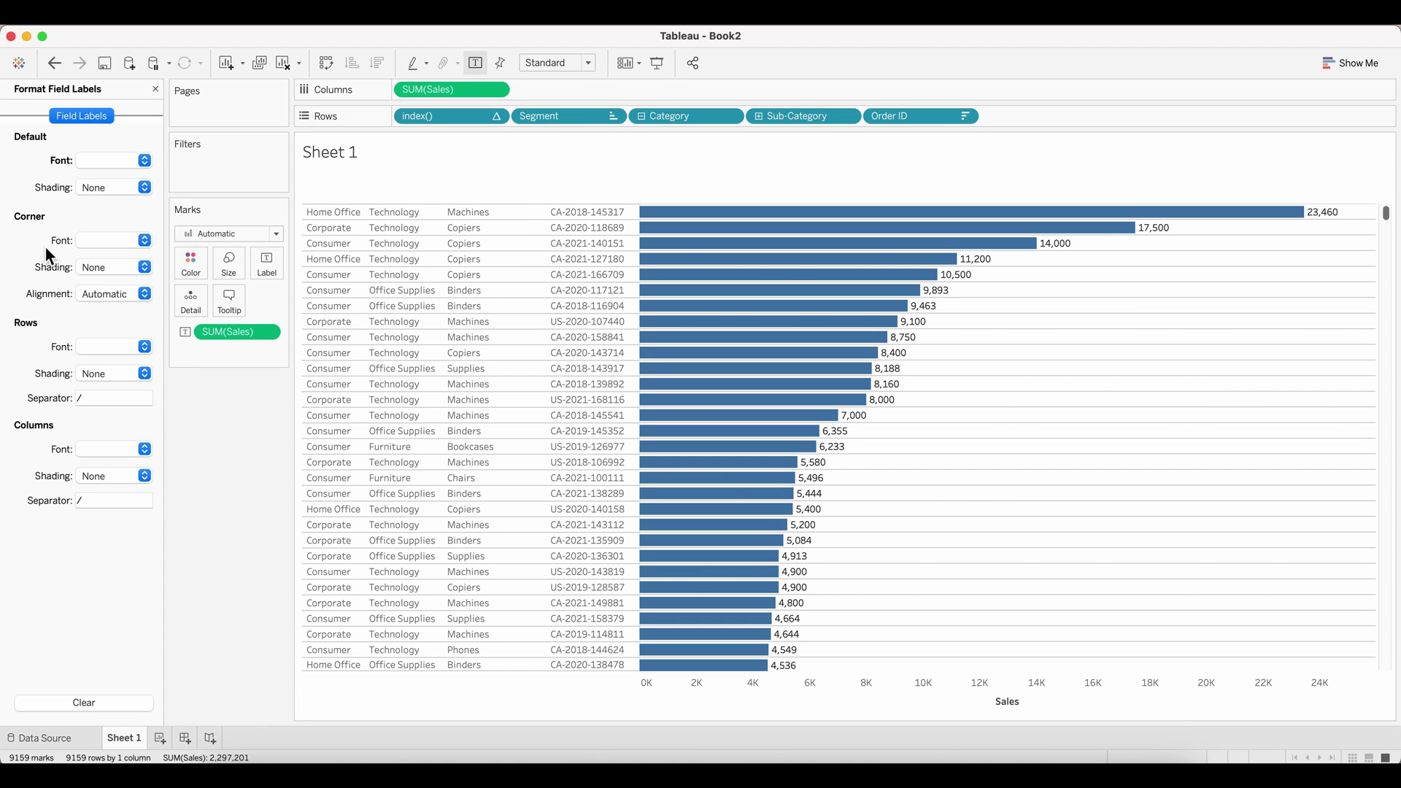
left_click(100, 194)
left_click(87, 234)
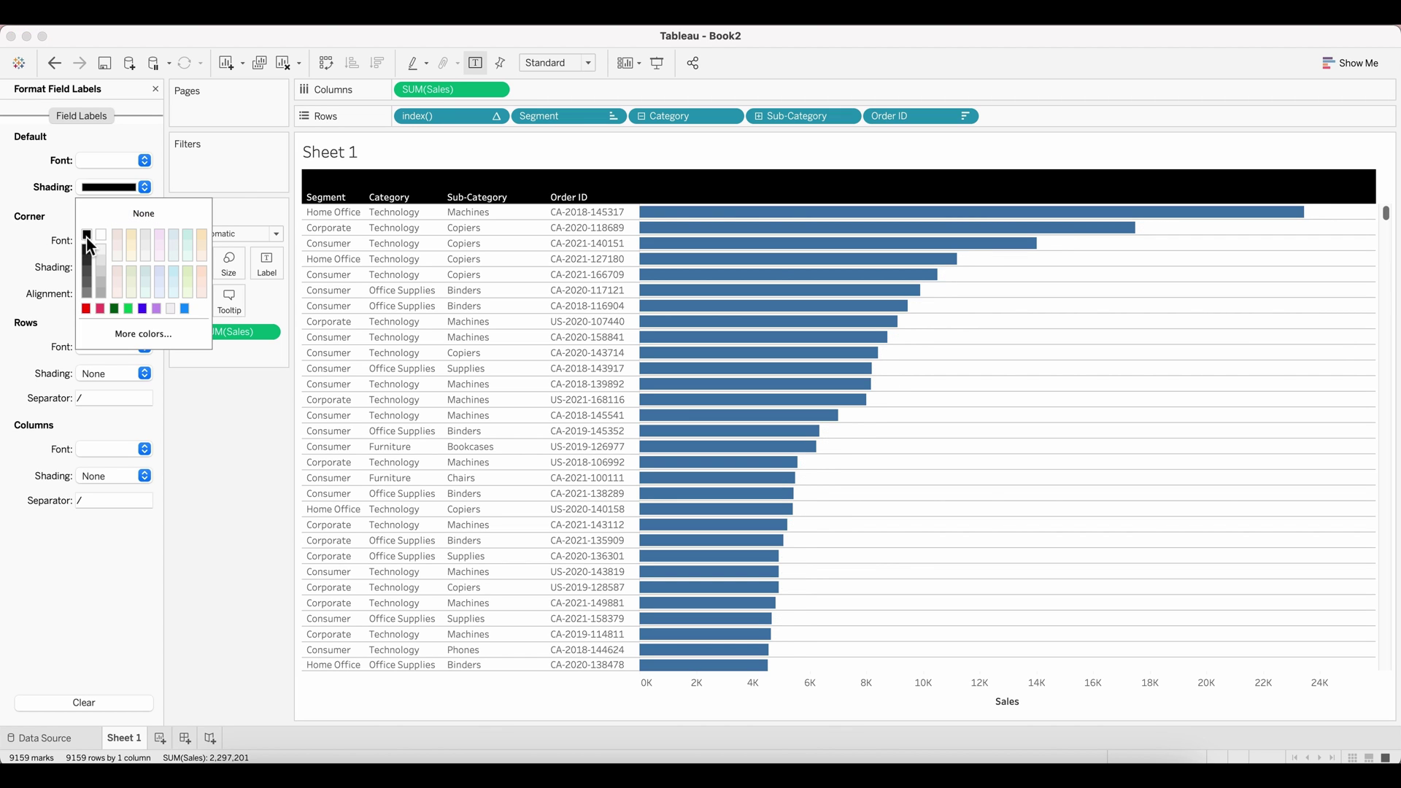
left_click(47, 243)
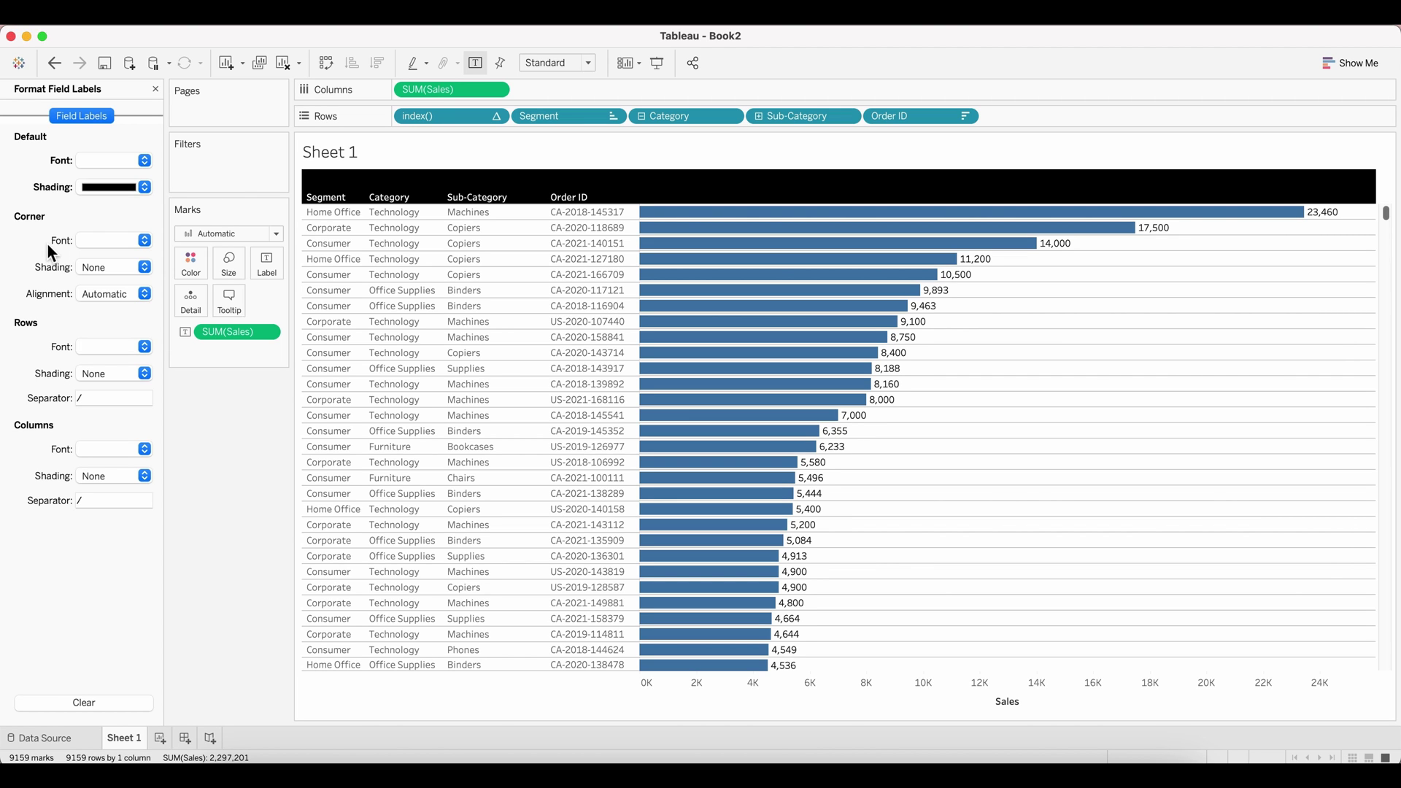
left_click(96, 295)
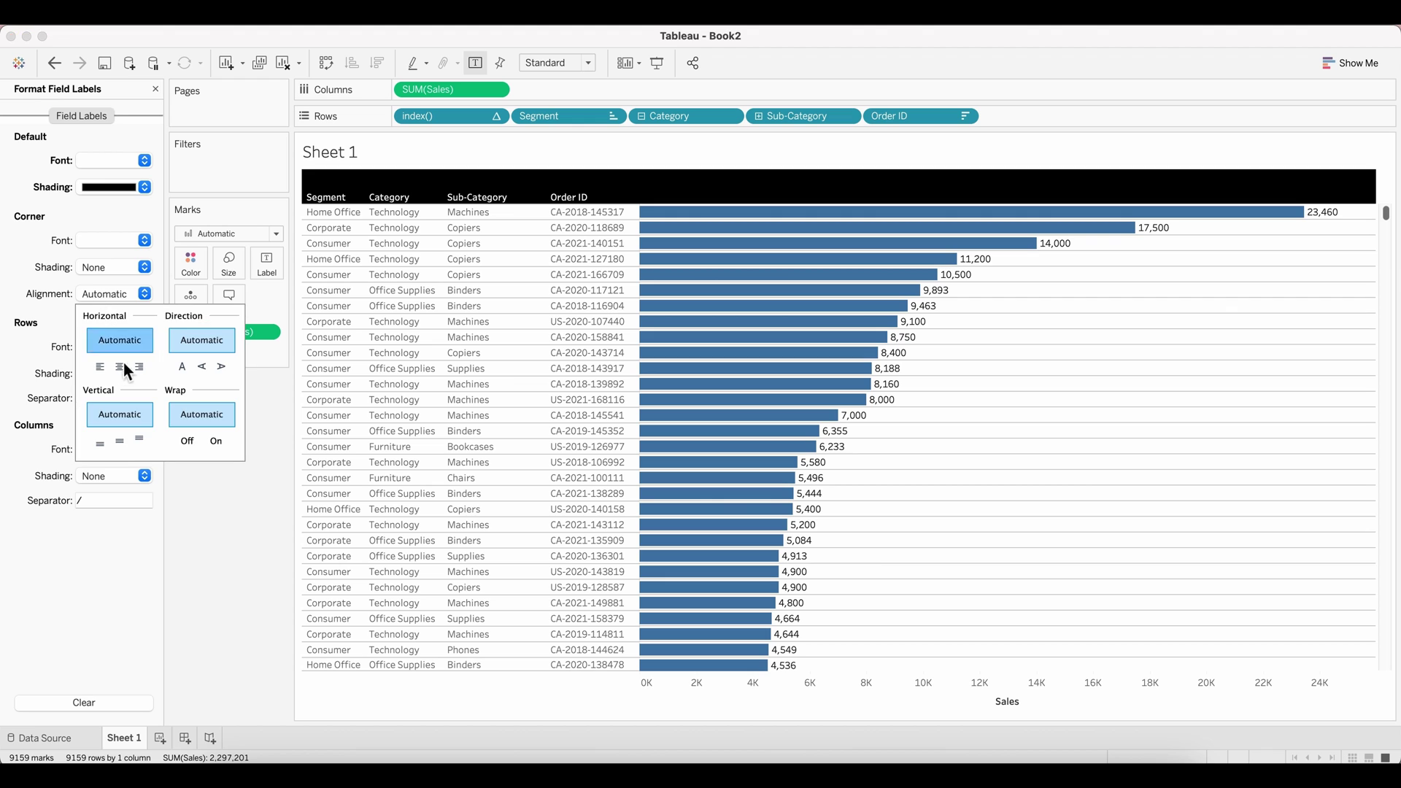
left_click(120, 442)
left_click(230, 514)
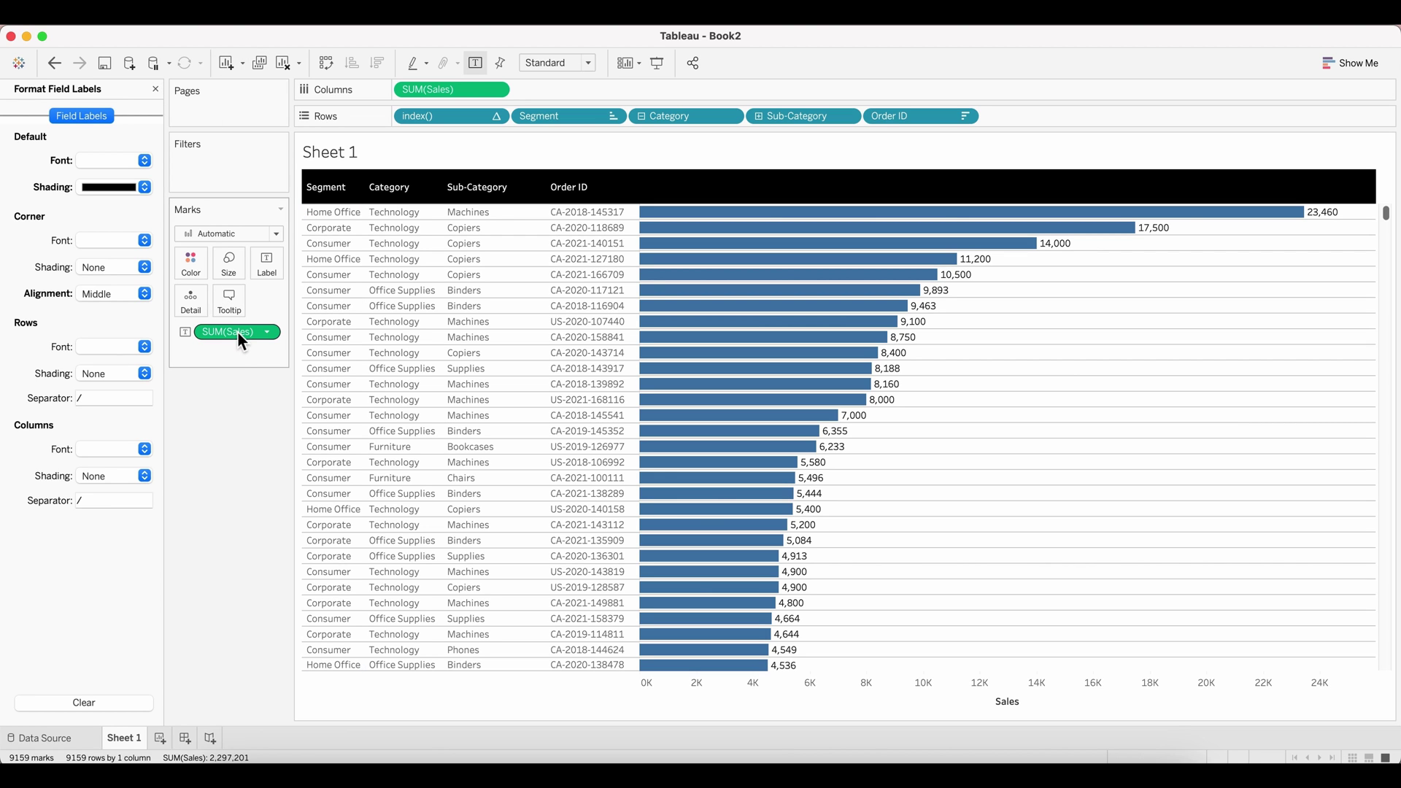
Step: Put SUM(Sales) on Color for blue-graded bars and increase the row height
left_click_drag(238, 332, 201, 268)
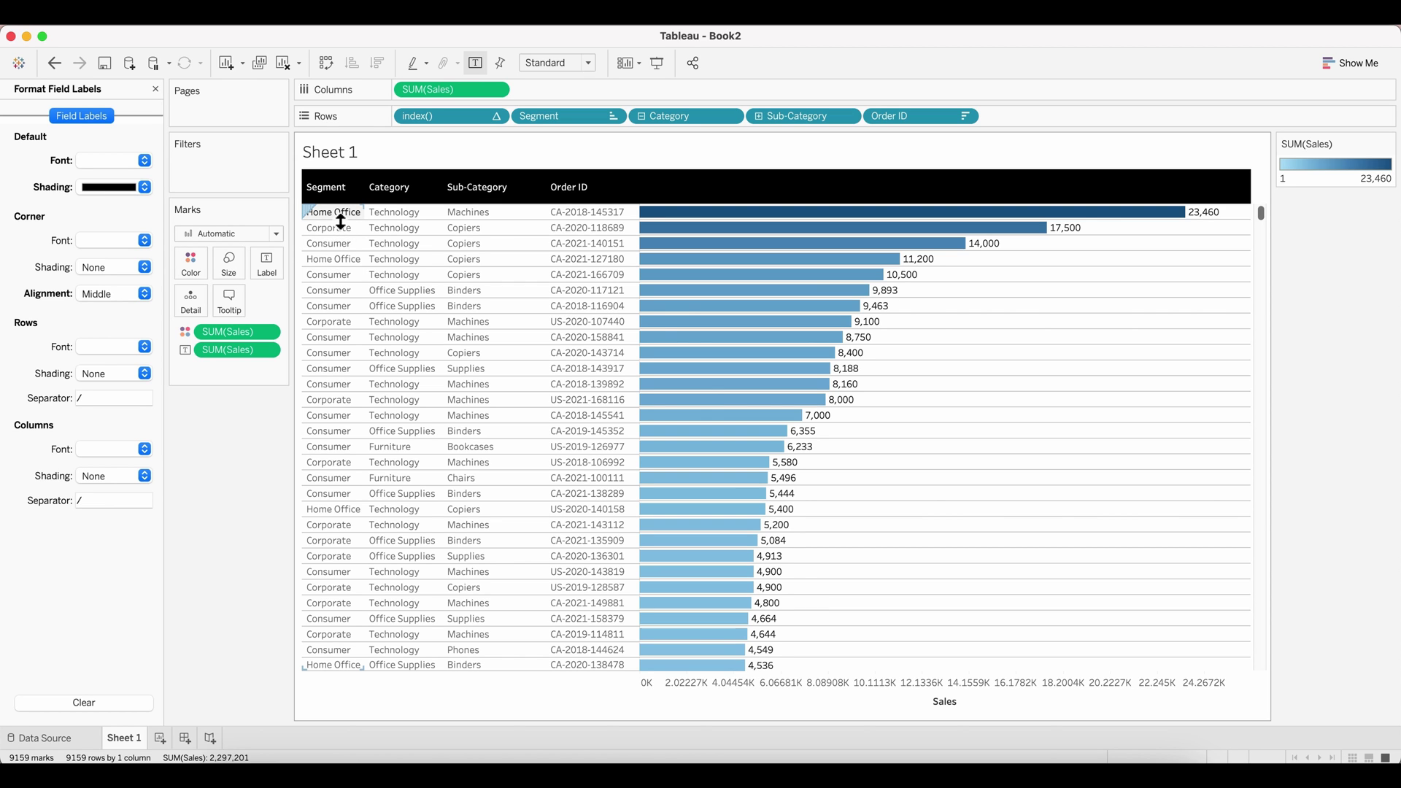
left_click_drag(329, 220, 338, 229)
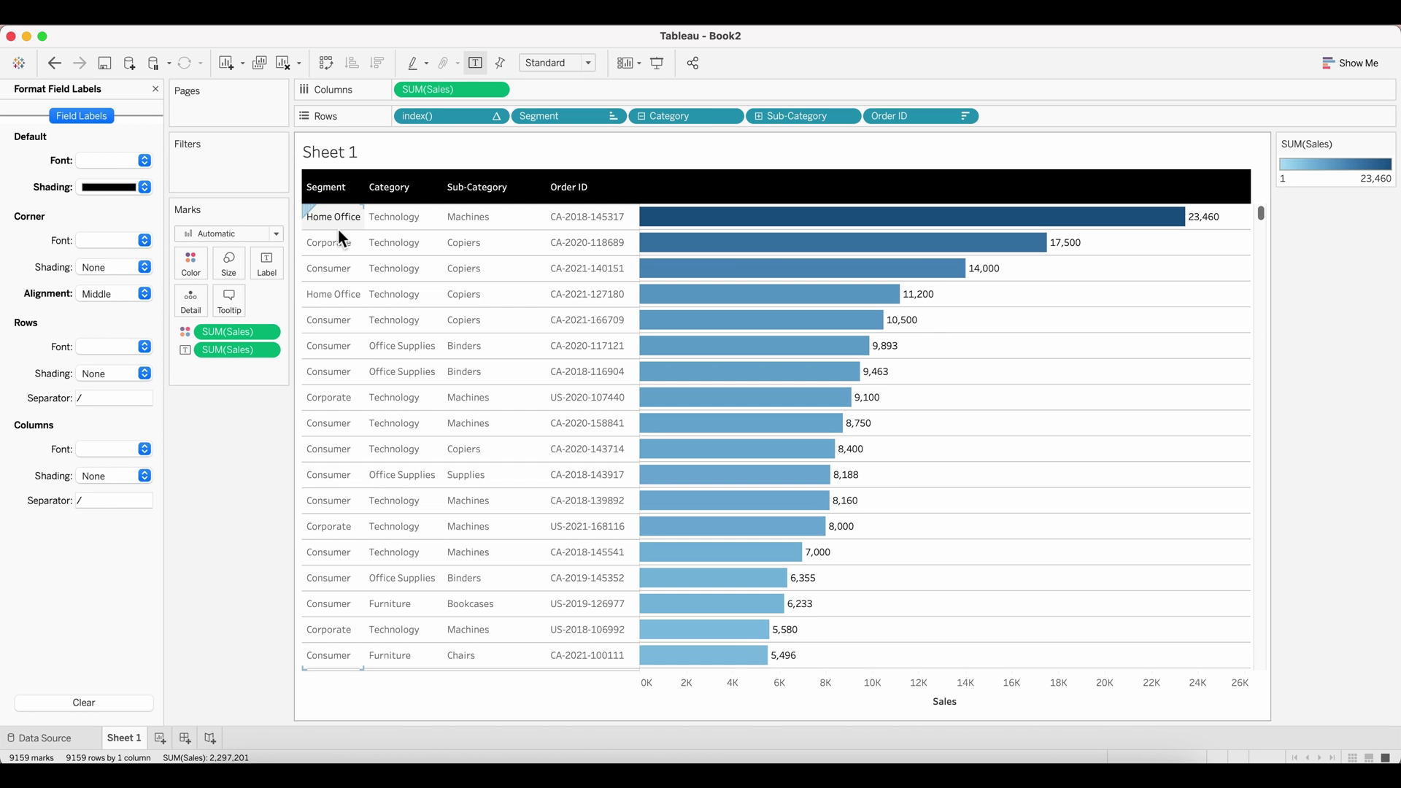